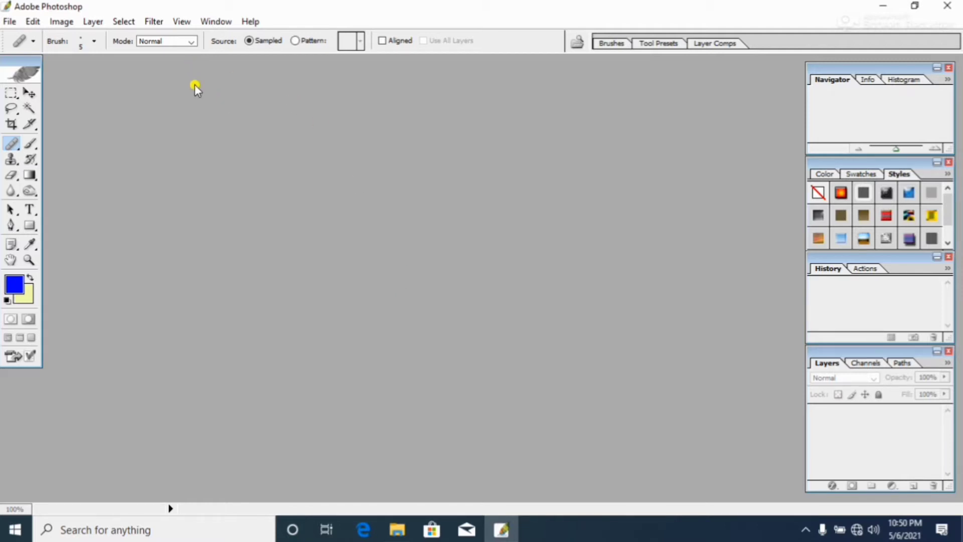
# Open the Spot pic image from the Desktop and maximize its document window.
pyautogui.click(10, 22)
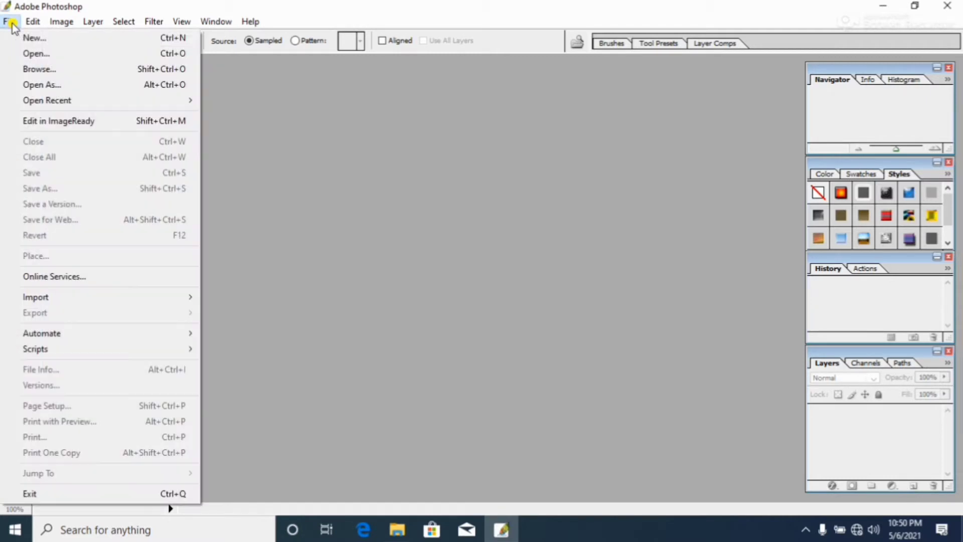
pyautogui.click(59, 54)
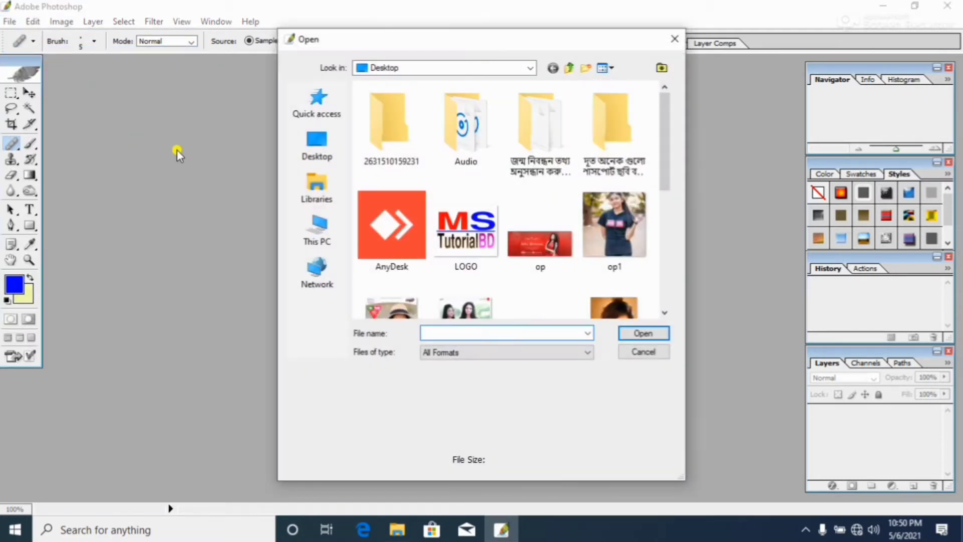
pyautogui.moveTo(667, 118); pyautogui.dragTo(662, 241)
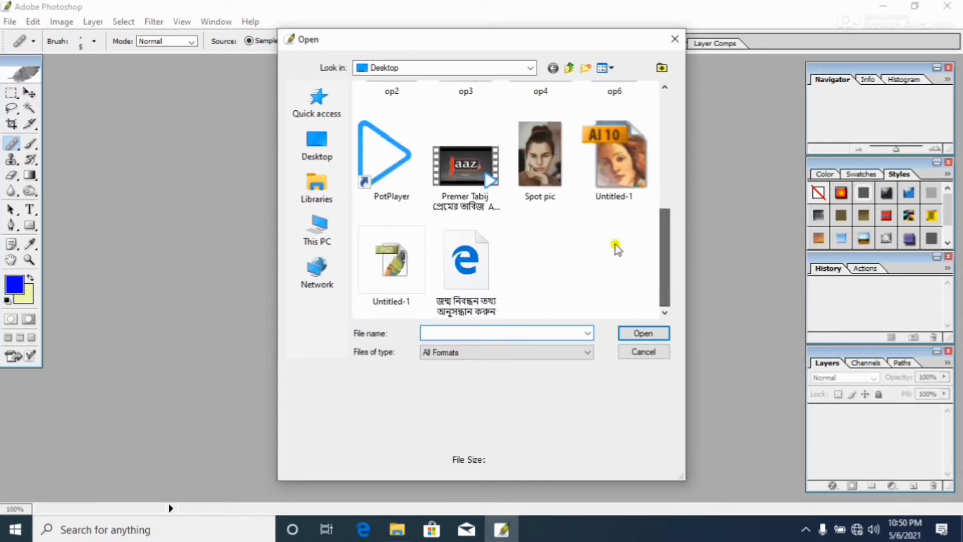
pyautogui.click(546, 173)
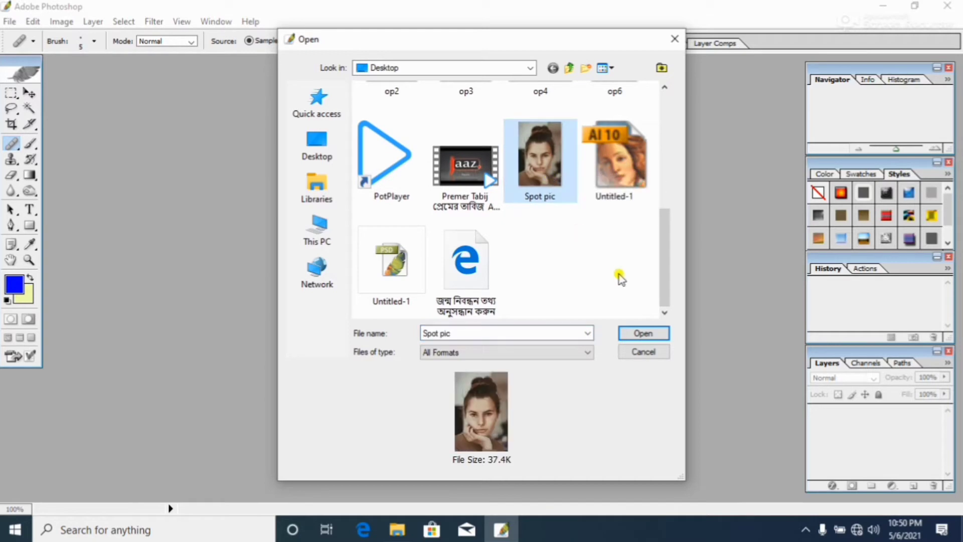
pyautogui.click(640, 332)
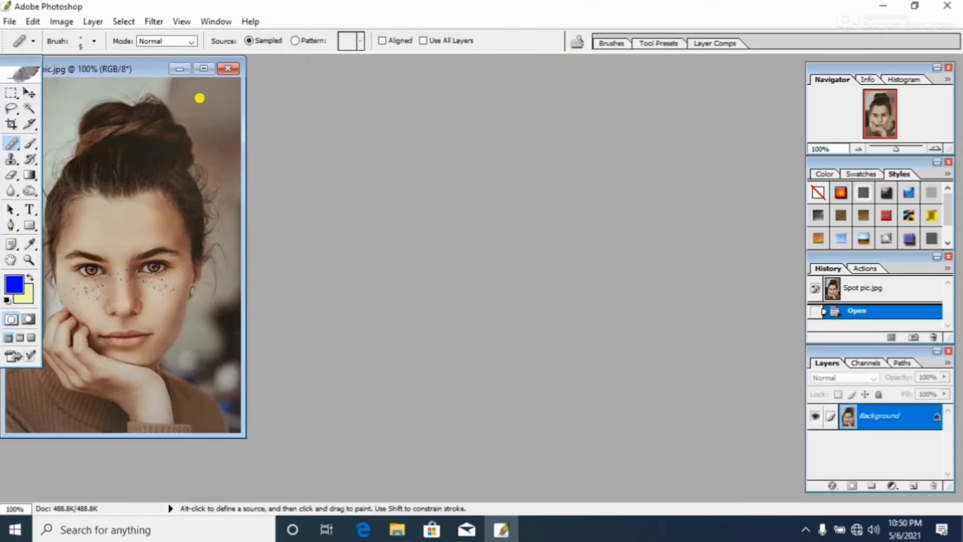
pyautogui.doubleClick(153, 64)
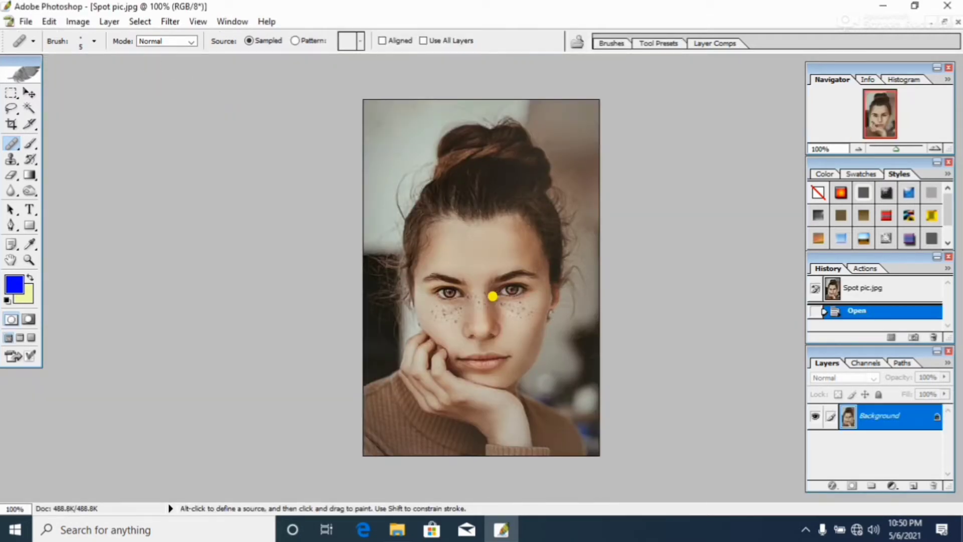
# Examine the freckles on the cheeks and nose up close at about 311% zoom.
pyautogui.scroll(4, 524, 294)
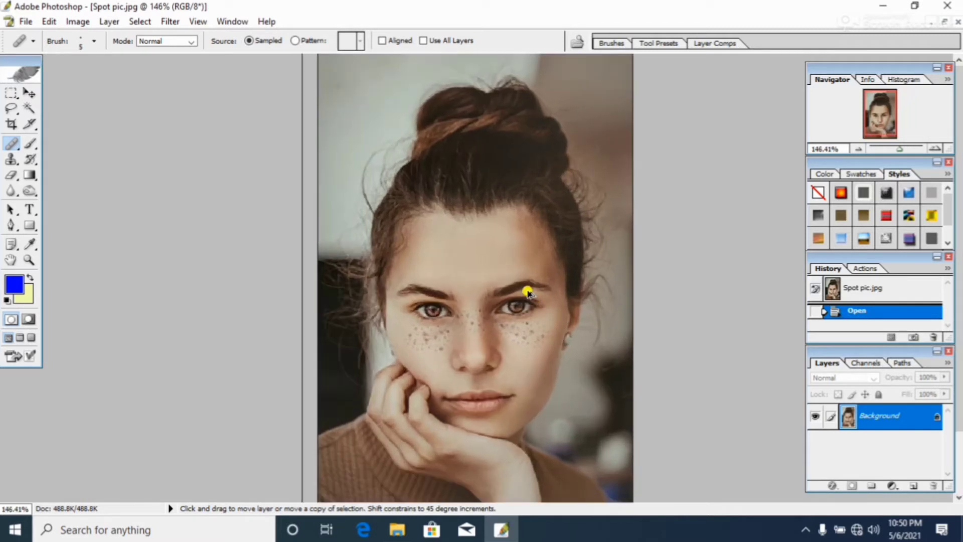
pyautogui.scroll(-2, 526, 299)
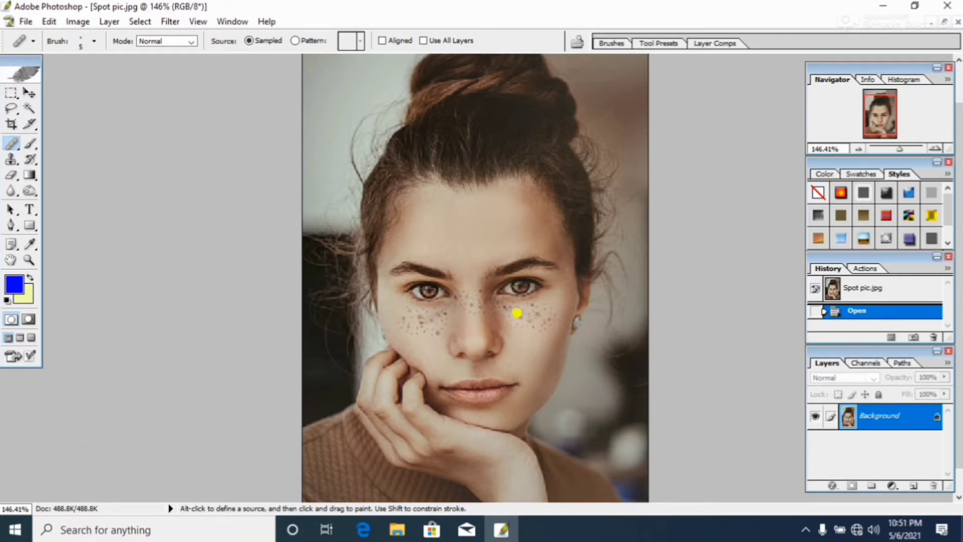
pyautogui.hotkey('ctrl', '+')
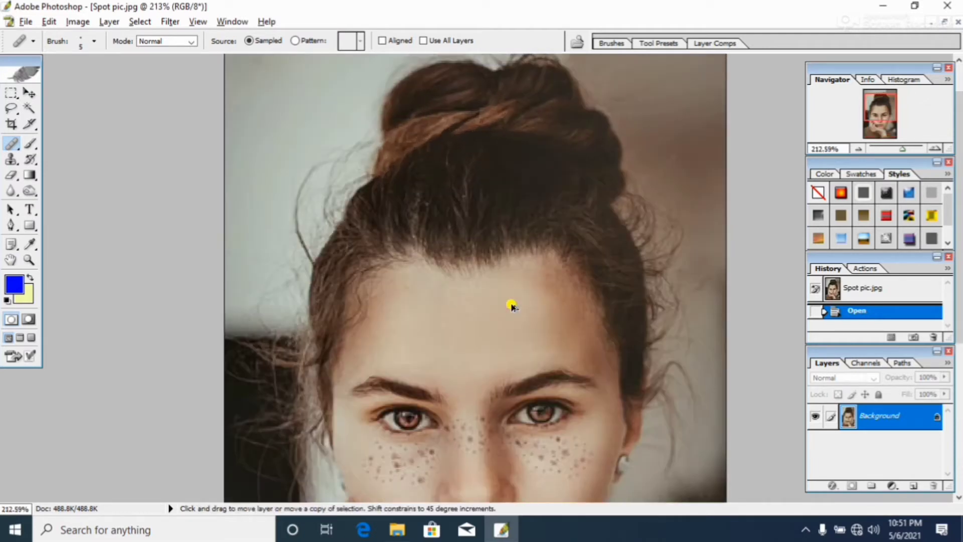
pyautogui.hotkey('ctrl', '+')
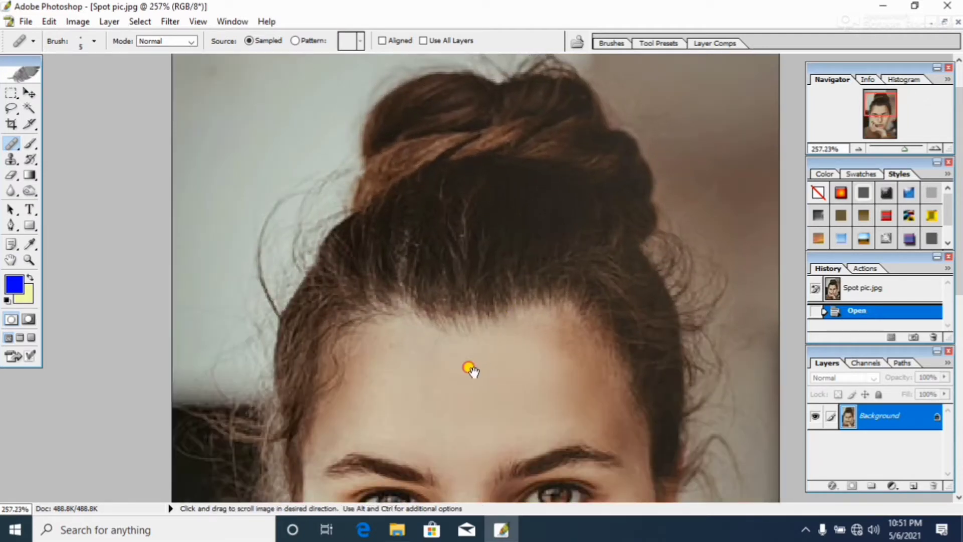
pyautogui.scroll(-3, 482, 361)
pyautogui.moveTo(491, 352); pyautogui.dragTo(473, 256)
pyautogui.scroll(2, 501, 266)
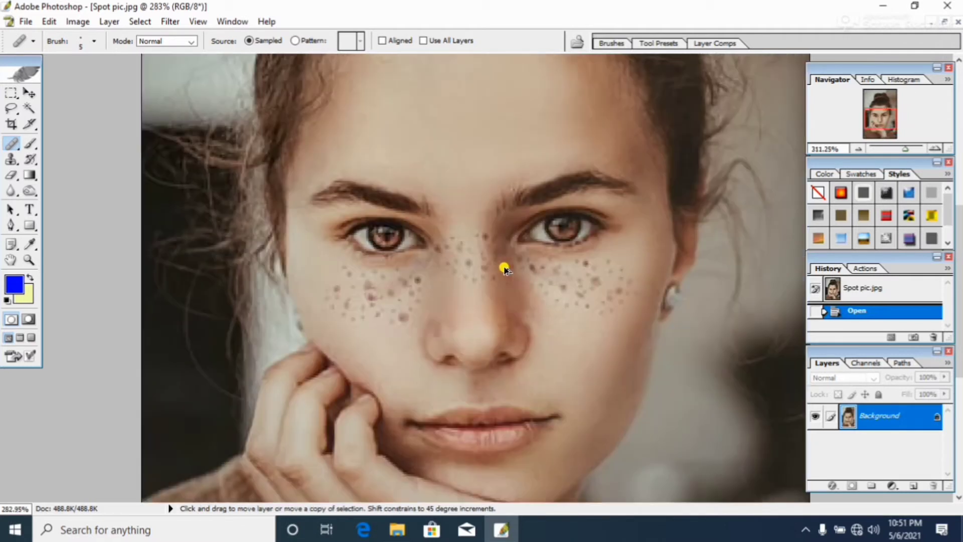
pyautogui.moveTo(512, 326); pyautogui.dragTo(506, 283)
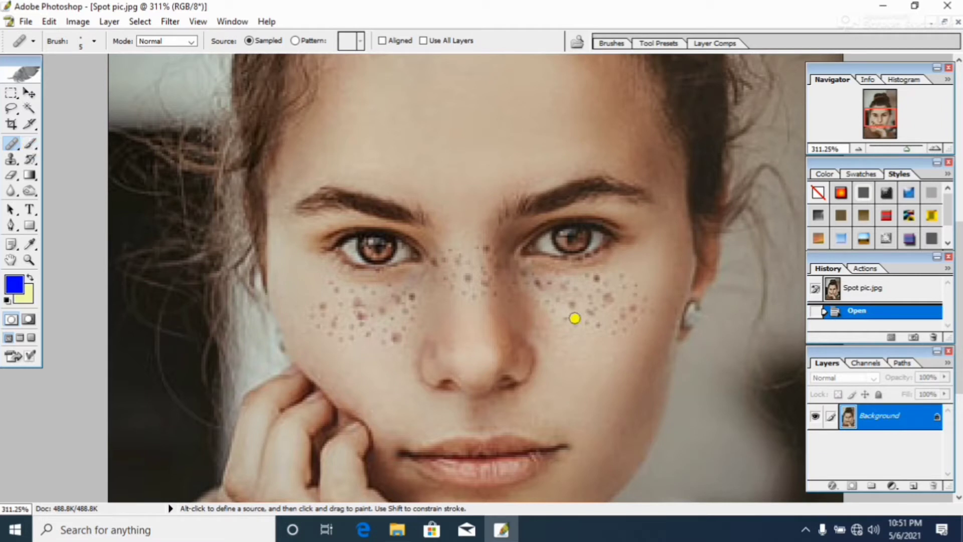
# Set the Healing Brush diameter to 7 px for retouching the small facial spots.
pyautogui.press(']')
pyautogui.press(']')
pyautogui.press(']')
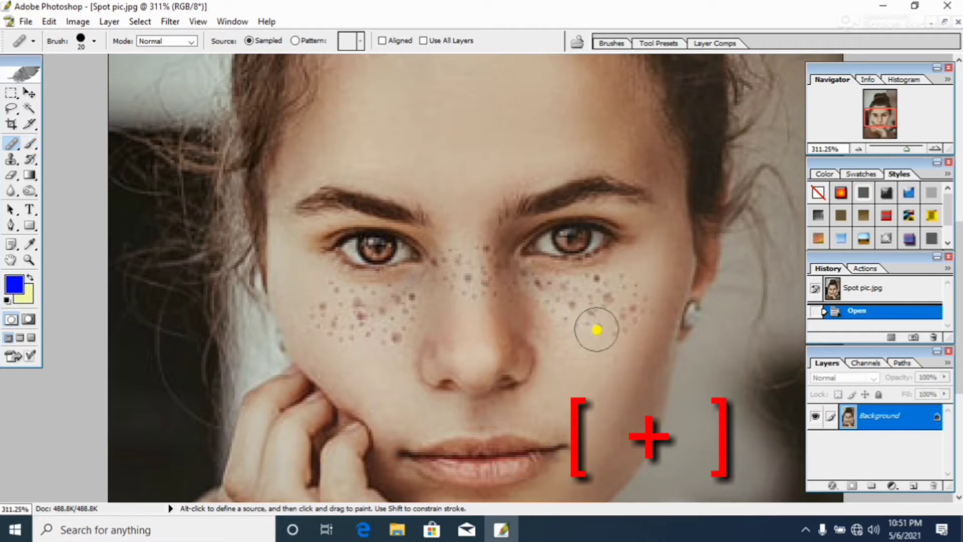
pyautogui.press('[')
pyautogui.press('[')
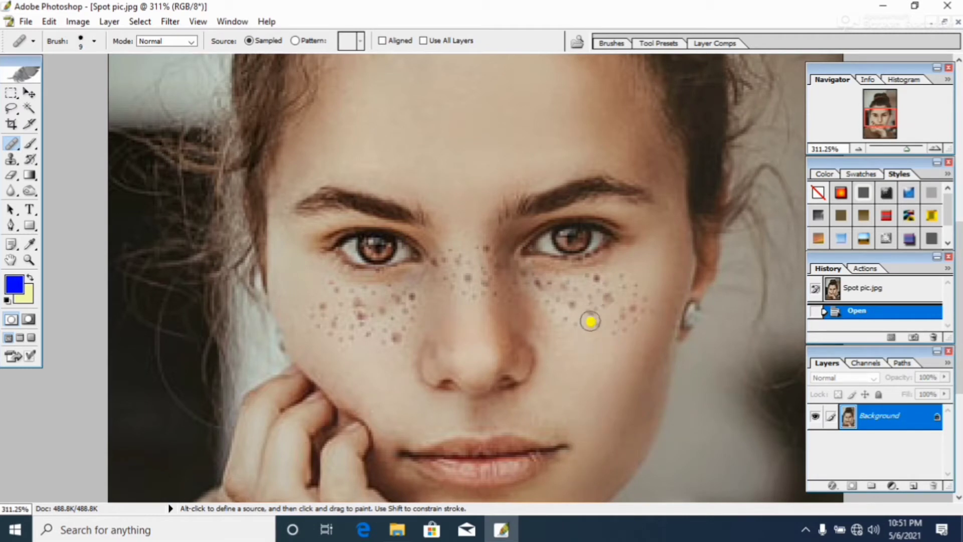
pyautogui.rightClick(586, 317)
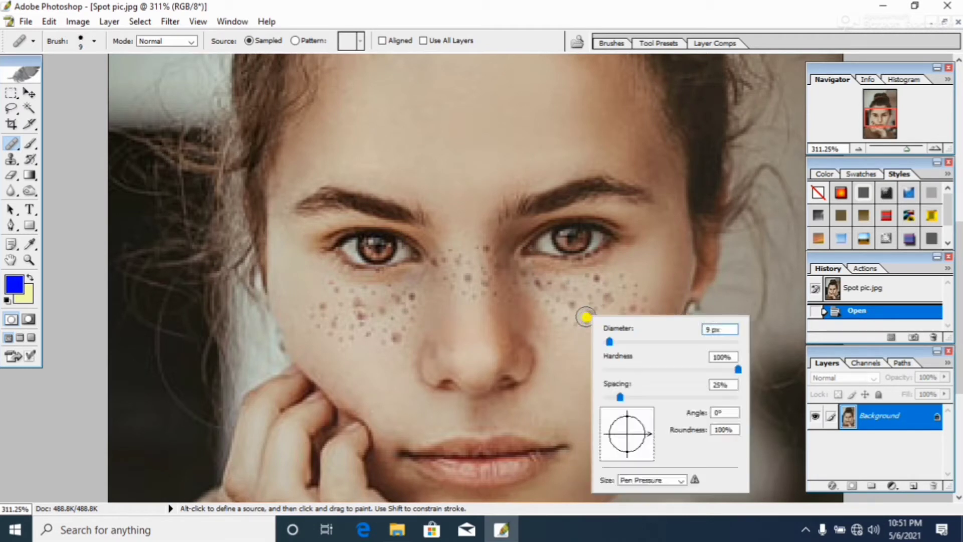
pyautogui.click(615, 343)
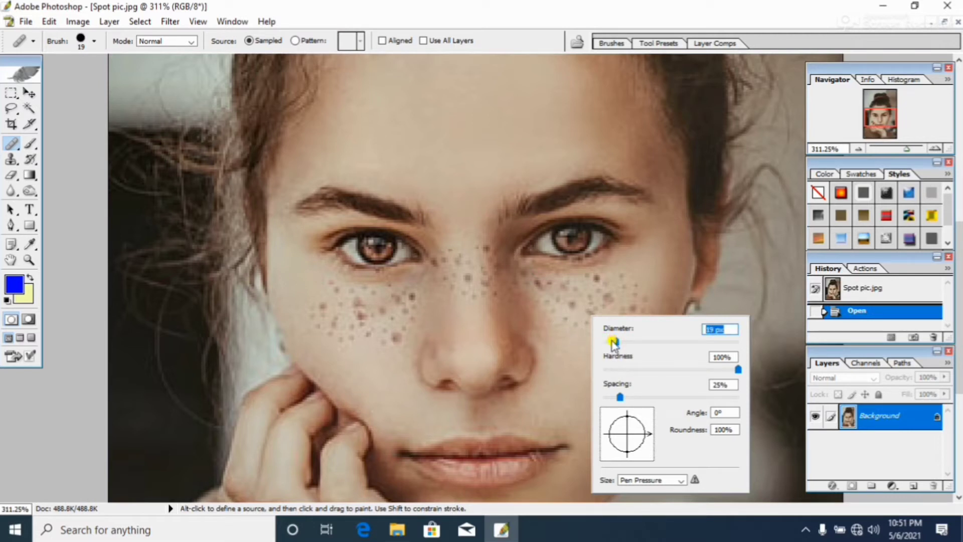
pyautogui.moveTo(612, 343); pyautogui.dragTo(609, 343)
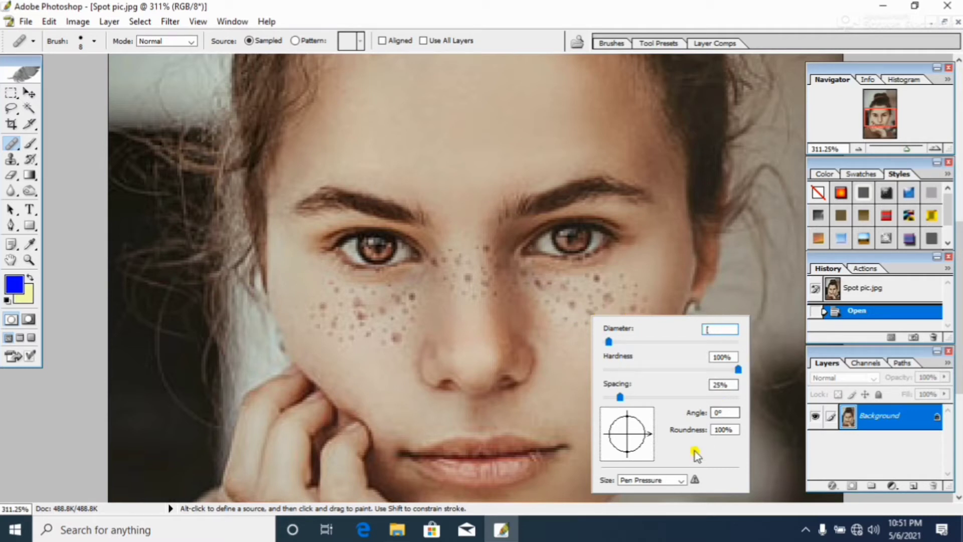
pyautogui.click(619, 305)
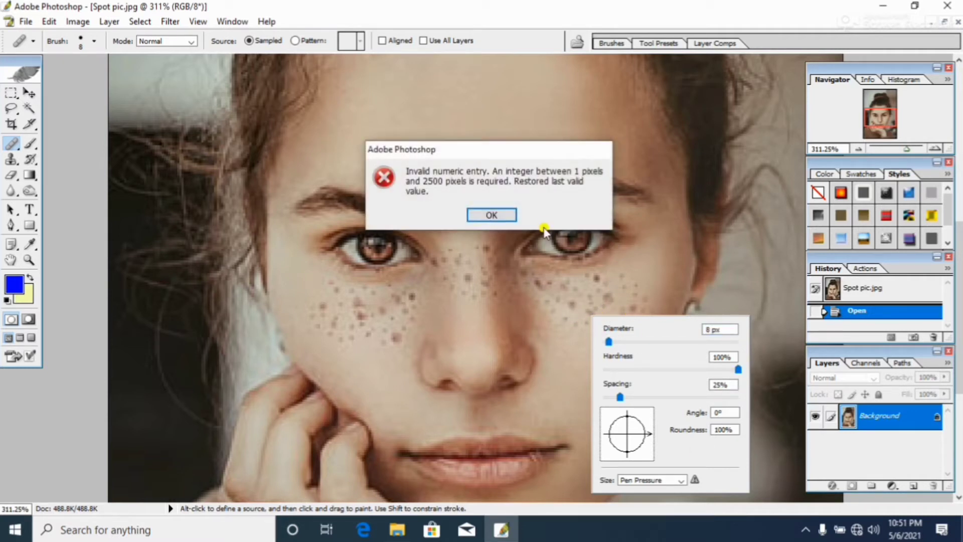
pyautogui.click(491, 216)
pyautogui.click(542, 281)
pyautogui.click(483, 208)
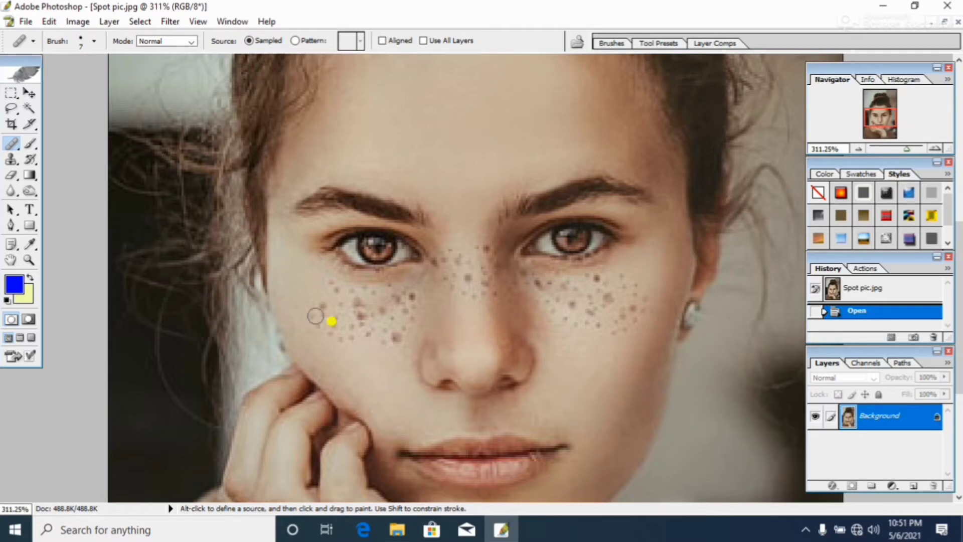
# Heal the lowest freckles on the cheek on the earring side, sampling clean skin just below them.
pyautogui.press('alt')
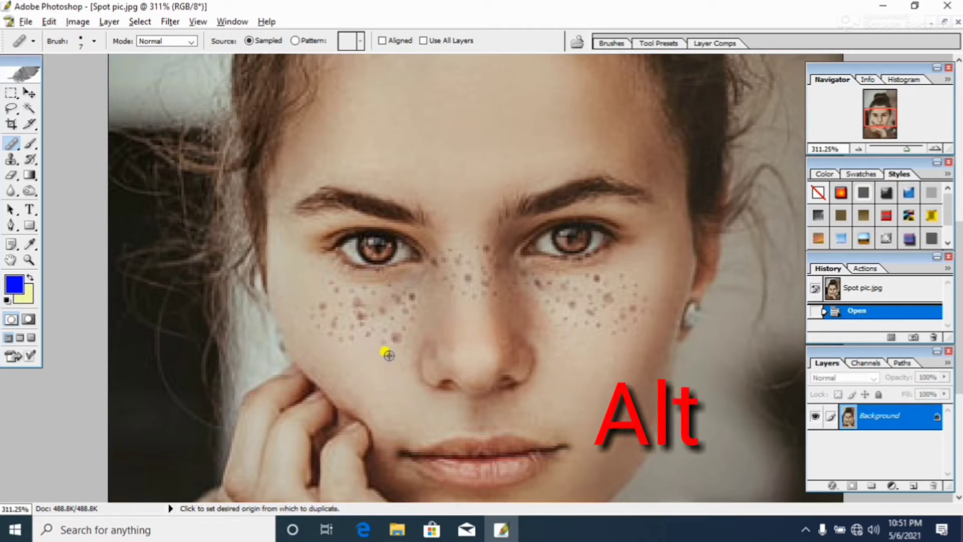
pyautogui.keyDown('alt'); pyautogui.click(388, 355); pyautogui.keyUp('alt')
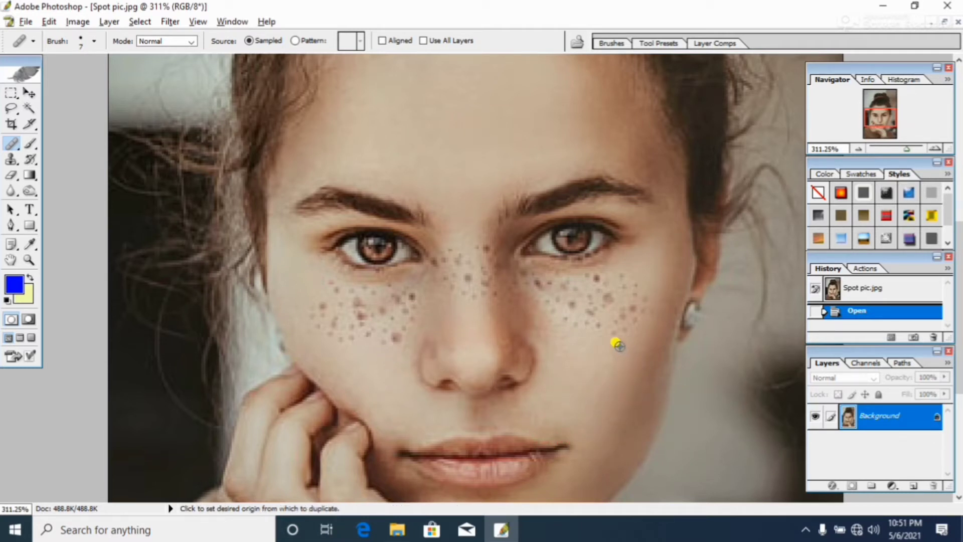
pyautogui.keyDown('alt'); pyautogui.click(618, 345); pyautogui.keyUp('alt')
pyautogui.click(614, 331)
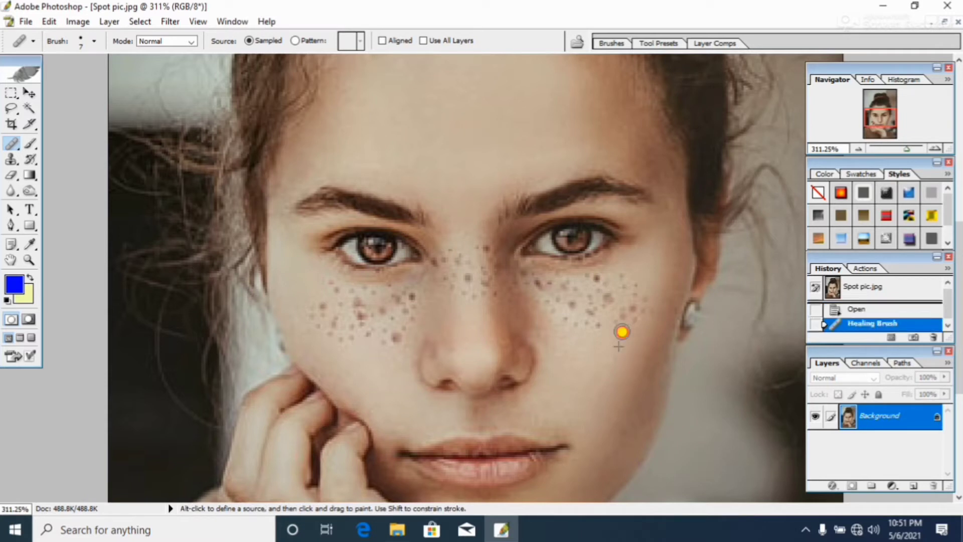
pyautogui.click(613, 352)
pyautogui.keyDown('alt'); pyautogui.click(607, 338); pyautogui.keyUp('alt')
pyautogui.click(597, 327)
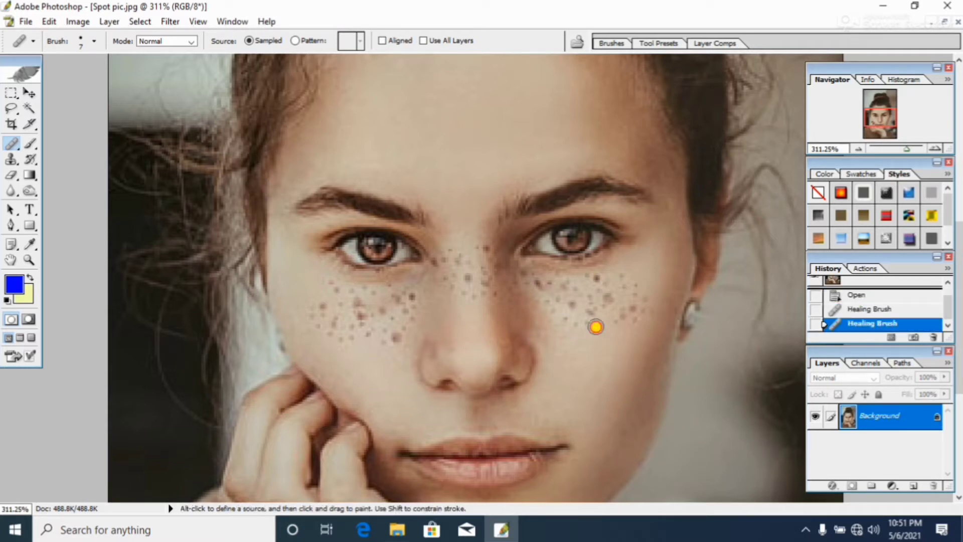
pyautogui.click(588, 326)
pyautogui.click(566, 321)
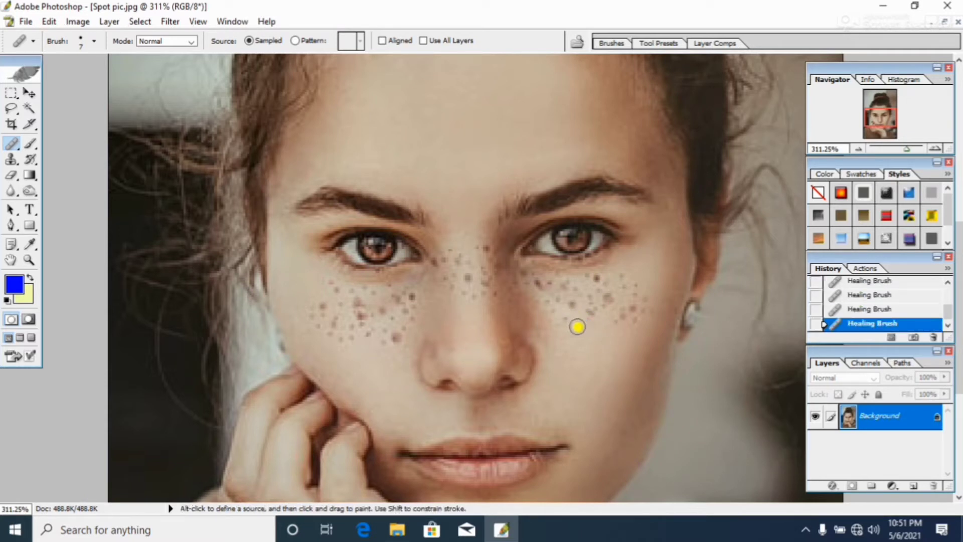
# Heal the mid-cheek freckles on the earring side, resampling clear skin beneath the spots.
pyautogui.click(565, 317)
pyautogui.keyDown('alt'); pyautogui.click(571, 322); pyautogui.keyUp('alt')
pyautogui.click(571, 305)
pyautogui.keyDown('alt'); pyautogui.click(590, 327); pyautogui.keyUp('alt')
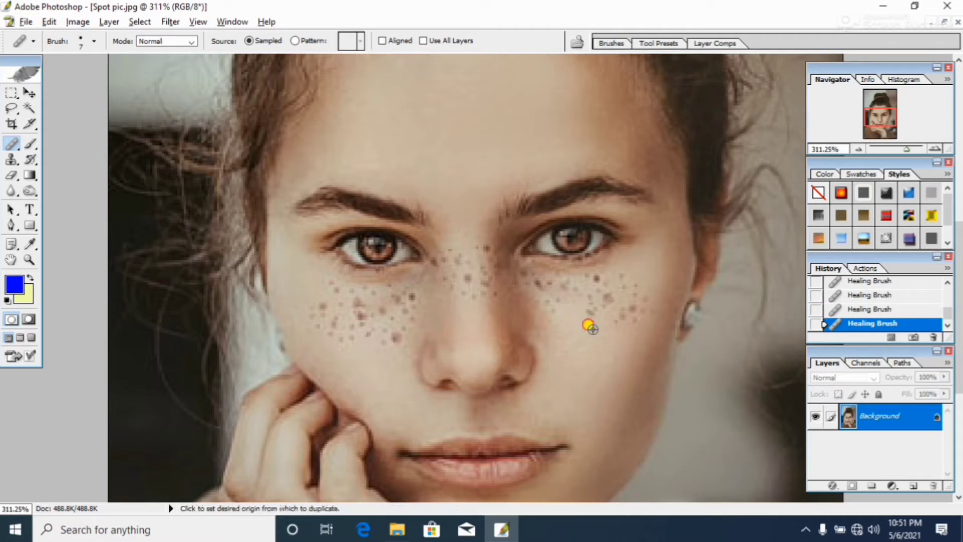
pyautogui.click(620, 313)
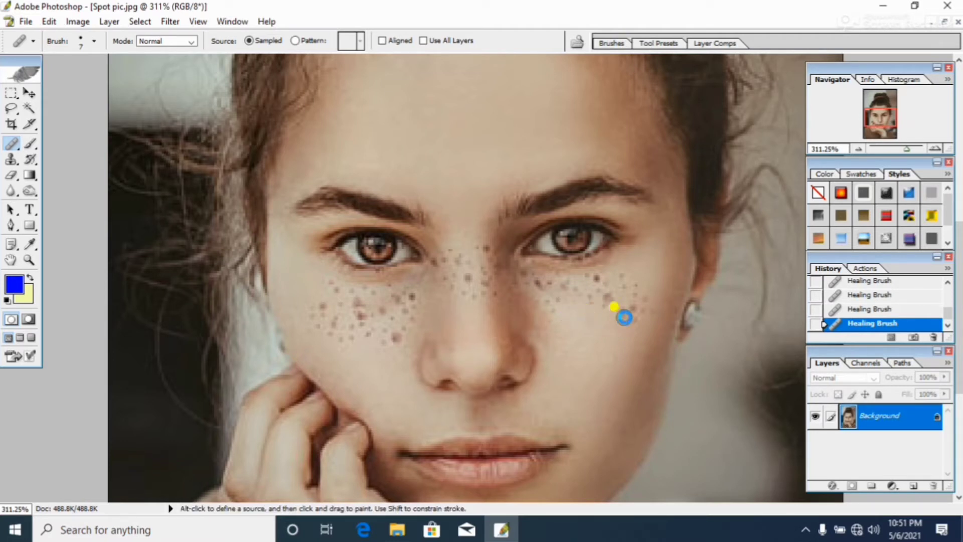
# Heal the outermost freckles on the same cheek toward the ear, sampling nearby clean skin.
pyautogui.keyDown('alt'); pyautogui.click(627, 329); pyautogui.keyUp('alt')
pyautogui.click(636, 311)
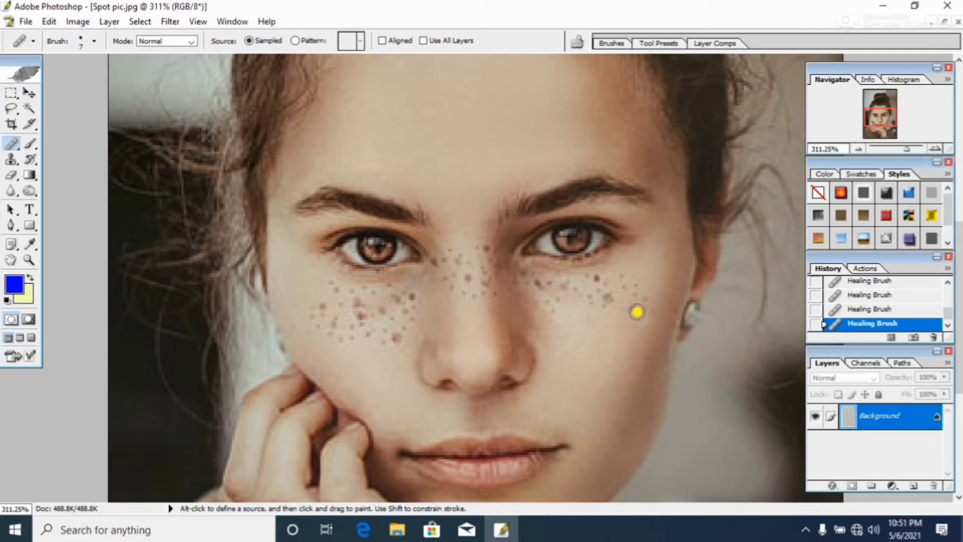
pyautogui.keyDown('alt'); pyautogui.click(637, 320); pyautogui.keyUp('alt')
pyautogui.click(646, 303)
pyautogui.keyDown('alt'); pyautogui.click(649, 277); pyautogui.keyUp('alt')
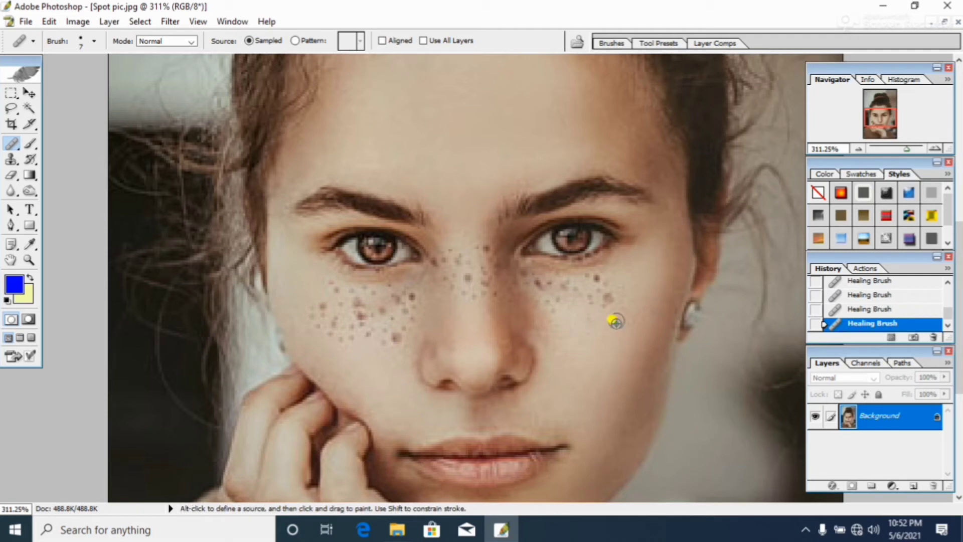
# Heal the remaining freckles directly below the eye on the earring side, using clear cheek skin as the source.
pyautogui.click(606, 300)
pyautogui.keyDown('alt'); pyautogui.click(603, 316); pyautogui.keyUp('alt')
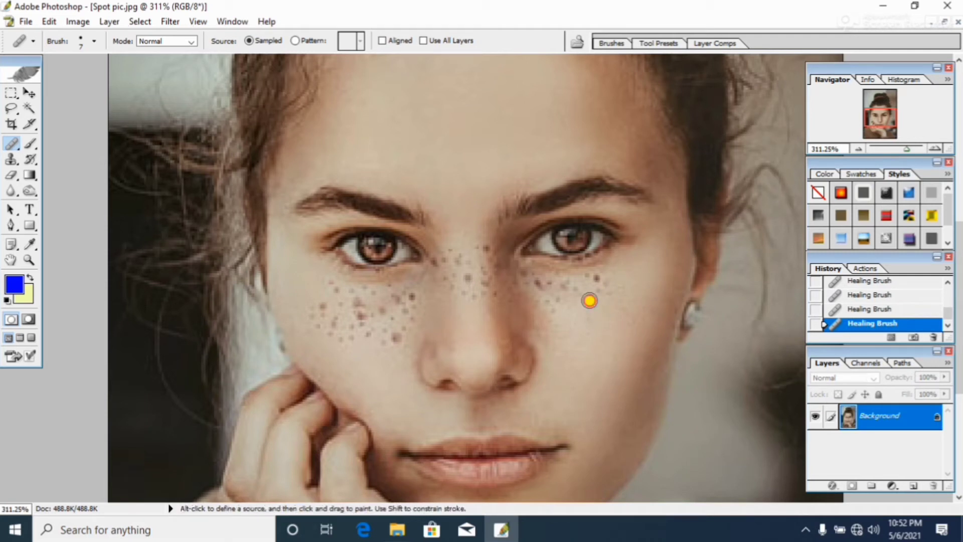
pyautogui.click(589, 301)
pyautogui.click(597, 279)
pyautogui.click(548, 295)
pyautogui.click(549, 299)
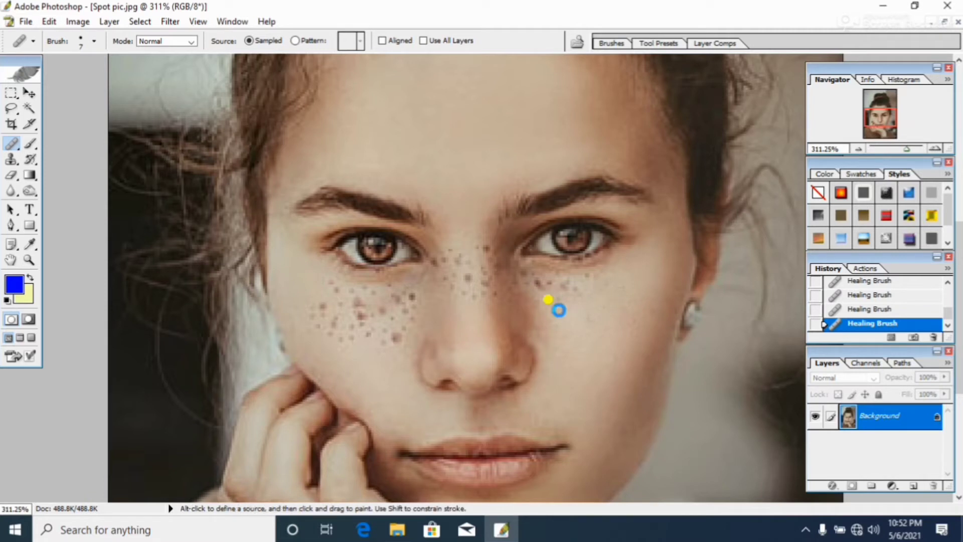
pyautogui.click(595, 296)
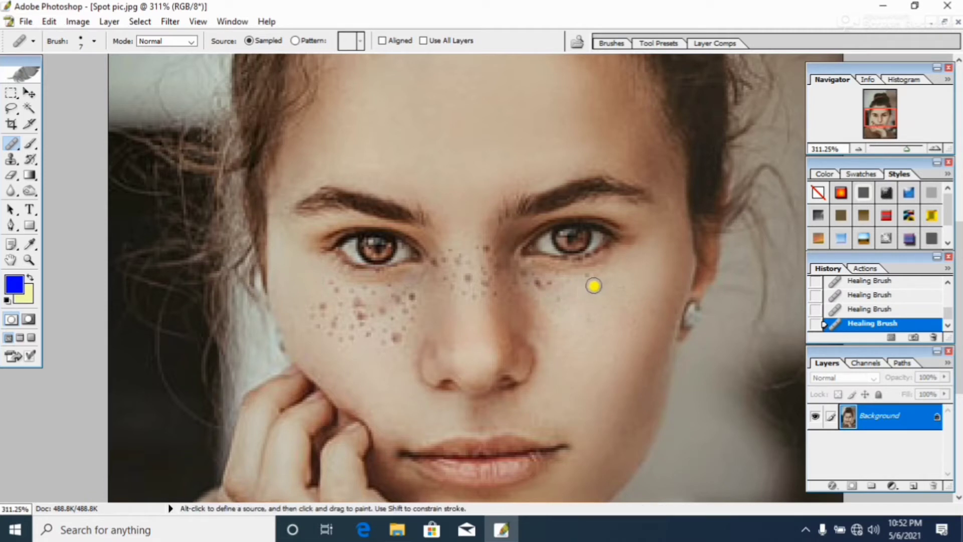
# Heal the dark freckles between that eye's inner corner and the nose, sampling clean cheek skin.
pyautogui.click(556, 300)
pyautogui.keyDown('alt'); pyautogui.click(561, 310); pyautogui.keyUp('alt')
pyautogui.click(539, 284)
pyautogui.keyDown('alt'); pyautogui.click(563, 318); pyautogui.keyUp('alt')
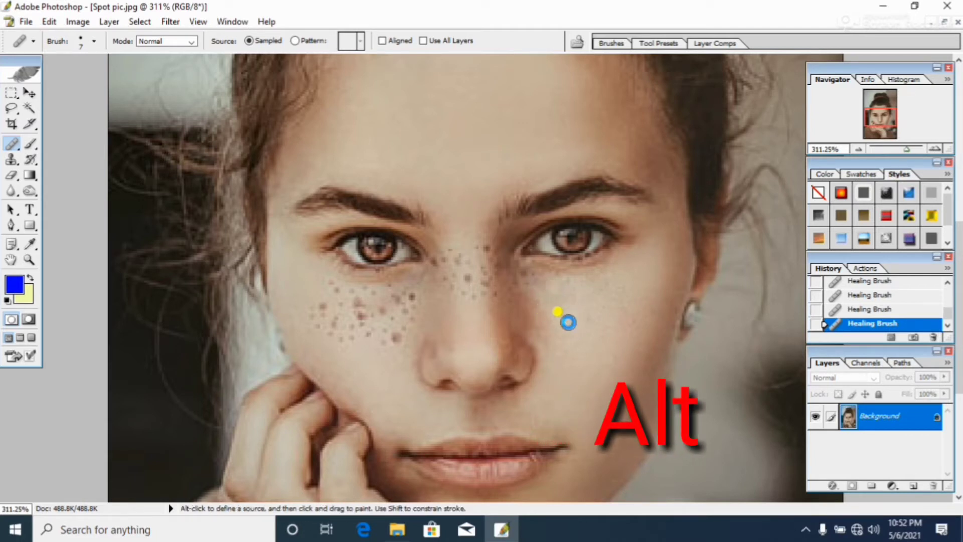
# Heal the freckles along the center of the nose bridge, sampling clean skin between the eyebrows.
pyautogui.click(474, 299)
pyautogui.moveTo(474, 299); pyautogui.dragTo(467, 295)
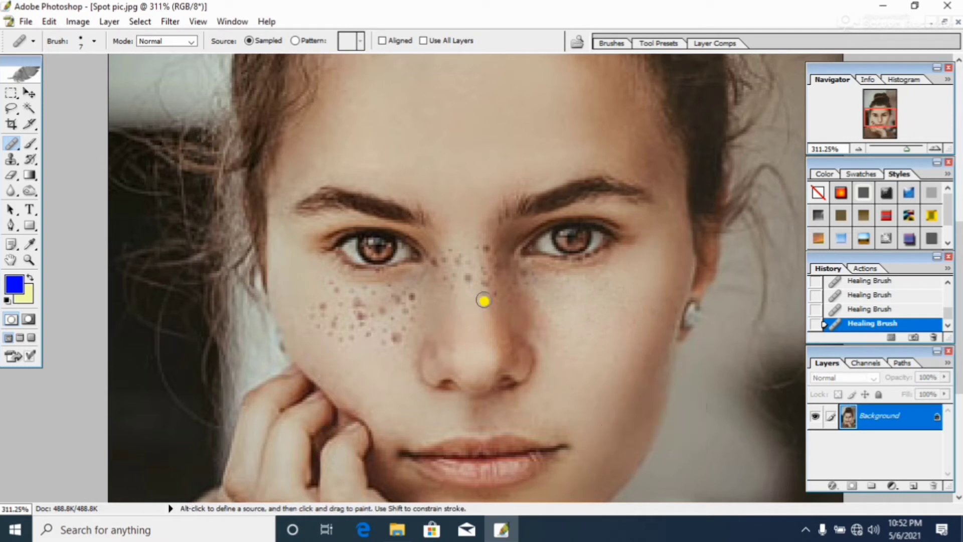
pyautogui.click(485, 295)
pyautogui.keyDown('alt'); pyautogui.click(454, 230); pyautogui.keyUp('alt')
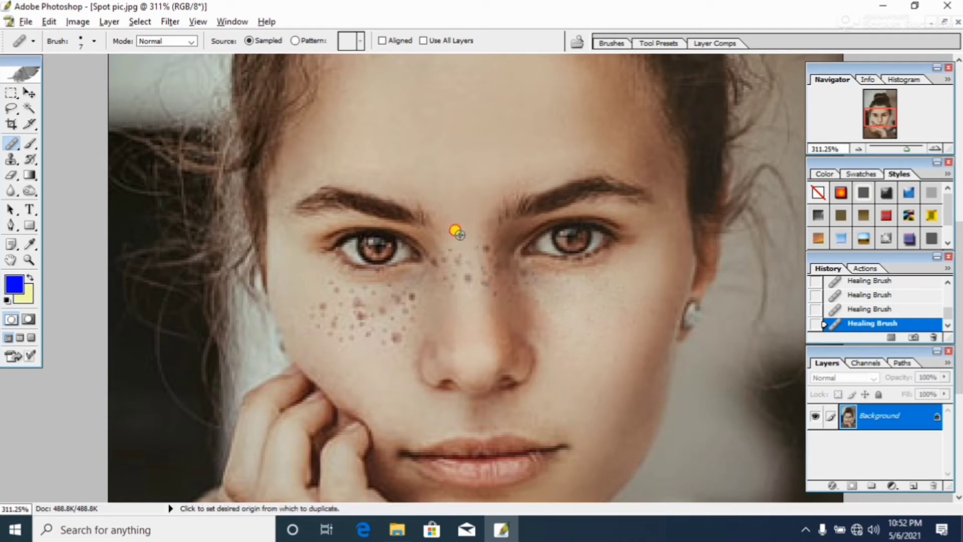
pyautogui.click(464, 267)
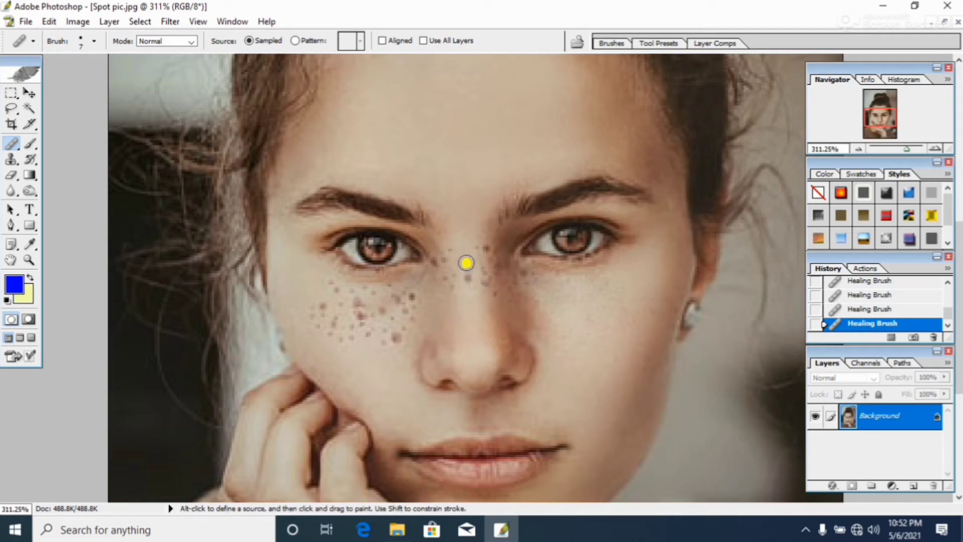
pyautogui.keyDown('alt'); pyautogui.click(461, 257); pyautogui.keyUp('alt')
pyautogui.click(470, 280)
# Heal the remaining dark freckles on the earring side of the nose bridge, resampling clean skin nearby.
pyautogui.click(482, 306)
pyautogui.keyDown('alt'); pyautogui.click(494, 302); pyautogui.keyUp('alt')
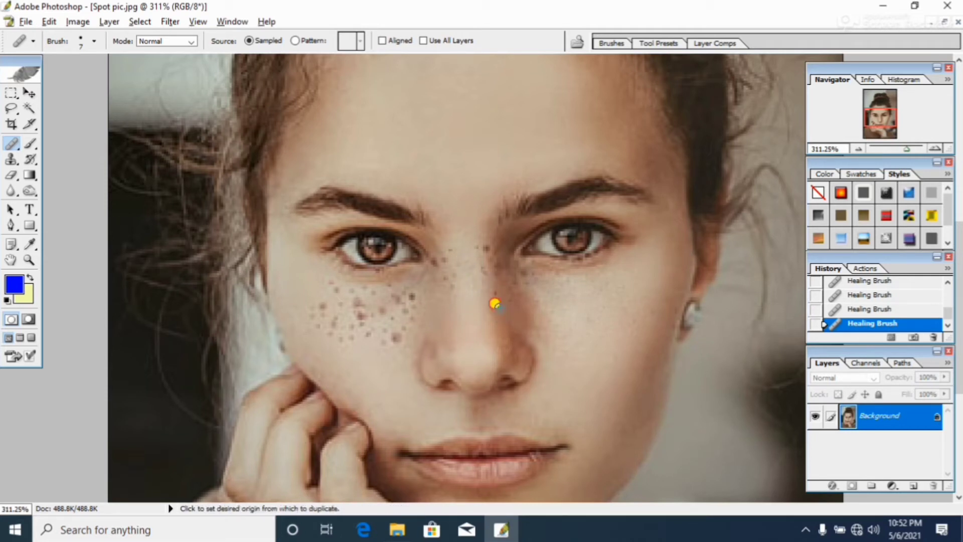
pyautogui.click(486, 281)
pyautogui.keyDown('alt'); pyautogui.click(551, 312); pyautogui.keyUp('alt')
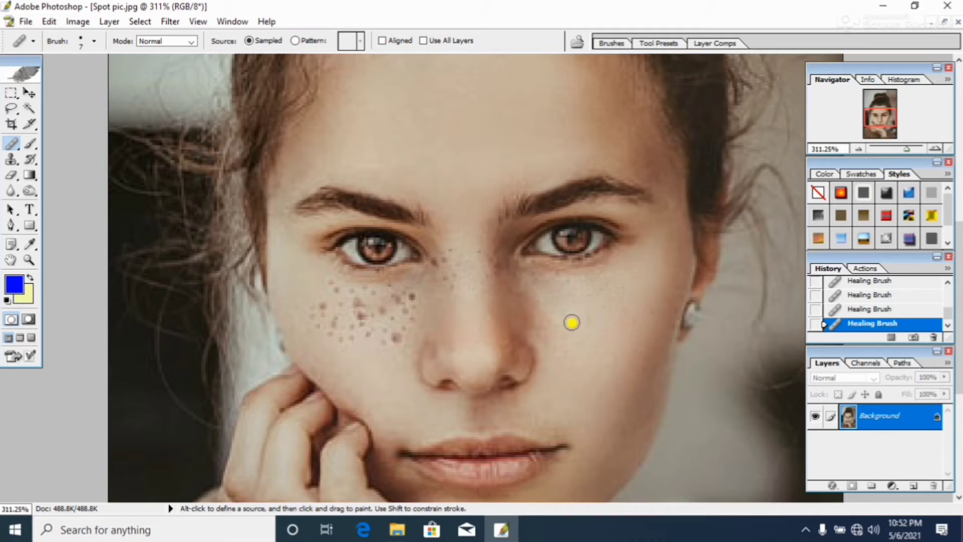
pyautogui.keyDown('alt'); pyautogui.click(471, 236); pyautogui.keyUp('alt')
pyautogui.keyDown('alt'); pyautogui.click(450, 260); pyautogui.keyUp('alt')
# Heal the lower and outer freckles on the cheek above the hand, sampling clear skin beside them.
pyautogui.click(389, 352)
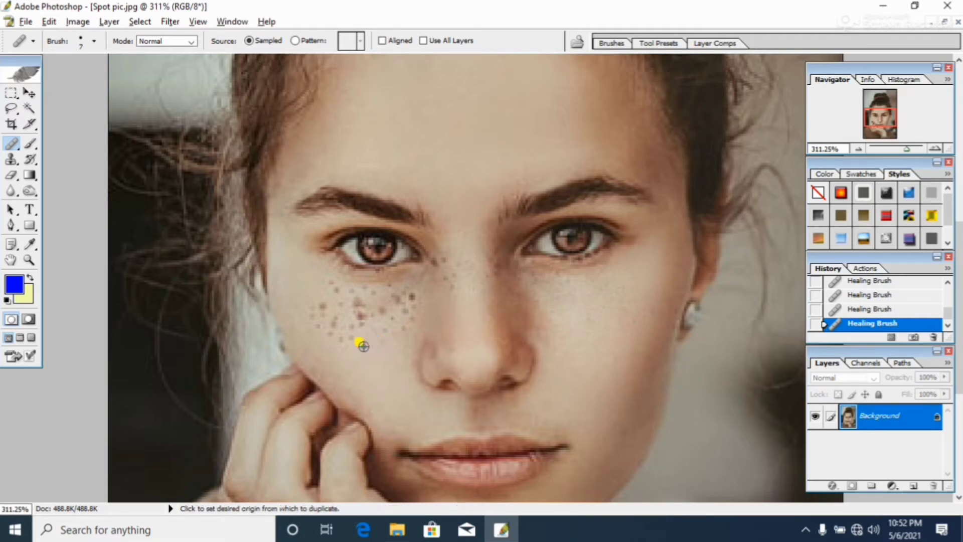
pyautogui.keyDown('alt'); pyautogui.click(351, 337); pyautogui.keyUp('alt')
pyautogui.click(341, 342)
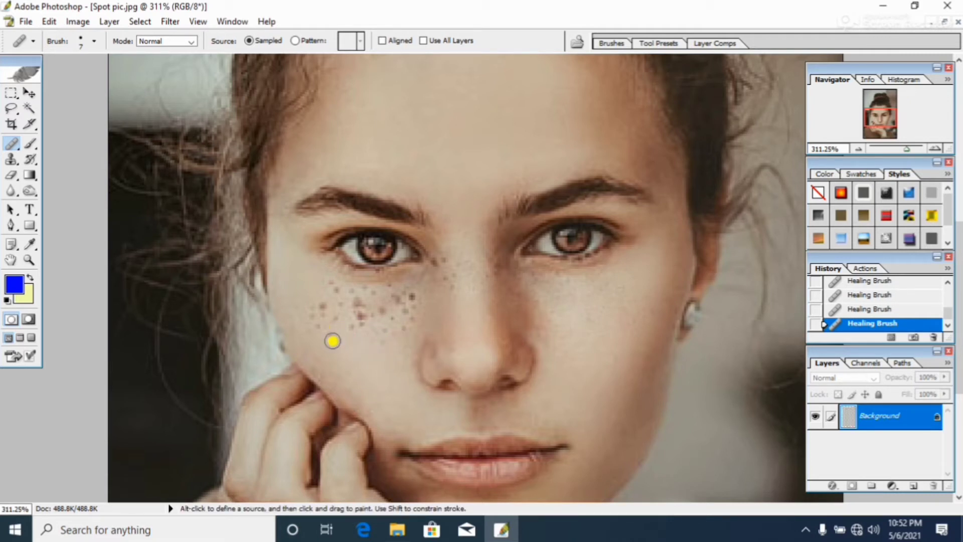
pyautogui.keyDown('alt'); pyautogui.click(330, 329); pyautogui.keyUp('alt')
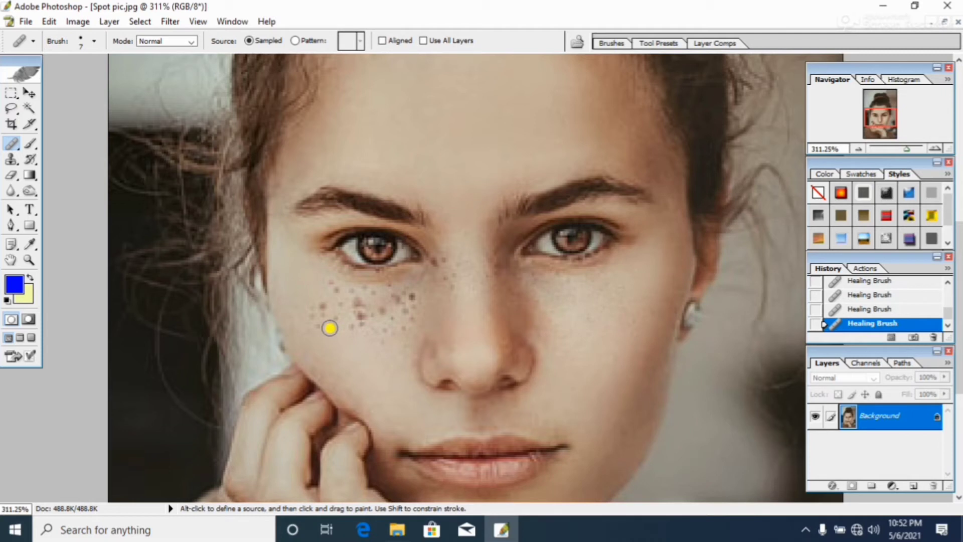
pyautogui.keyDown('alt'); pyautogui.click(312, 298); pyautogui.keyUp('alt')
pyautogui.click(324, 305)
pyautogui.keyDown('alt'); pyautogui.click(322, 296); pyautogui.keyUp('alt')
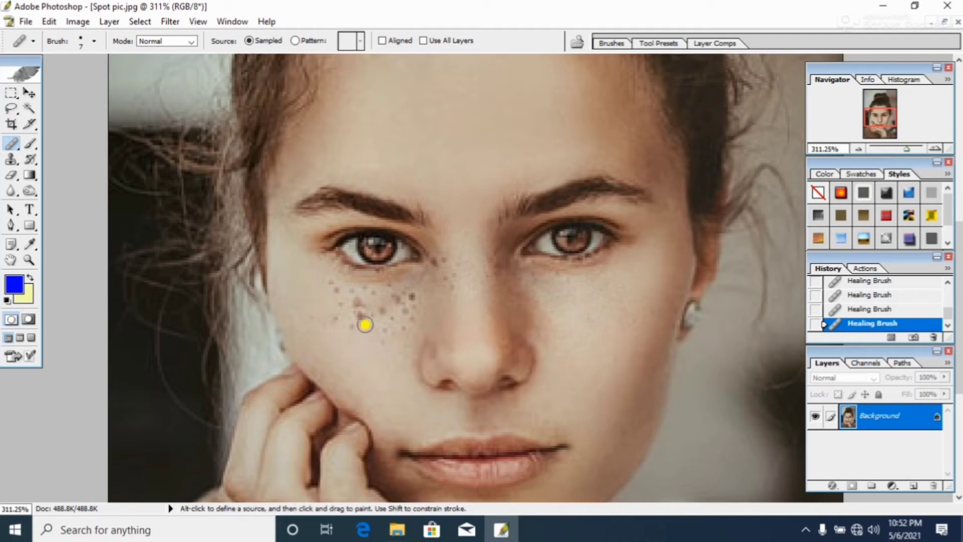
# Heal the dense cluster of freckles in the middle of the hand-side cheek.
pyautogui.click(359, 345)
pyautogui.click(372, 344)
pyautogui.click(382, 313)
pyautogui.click(359, 301)
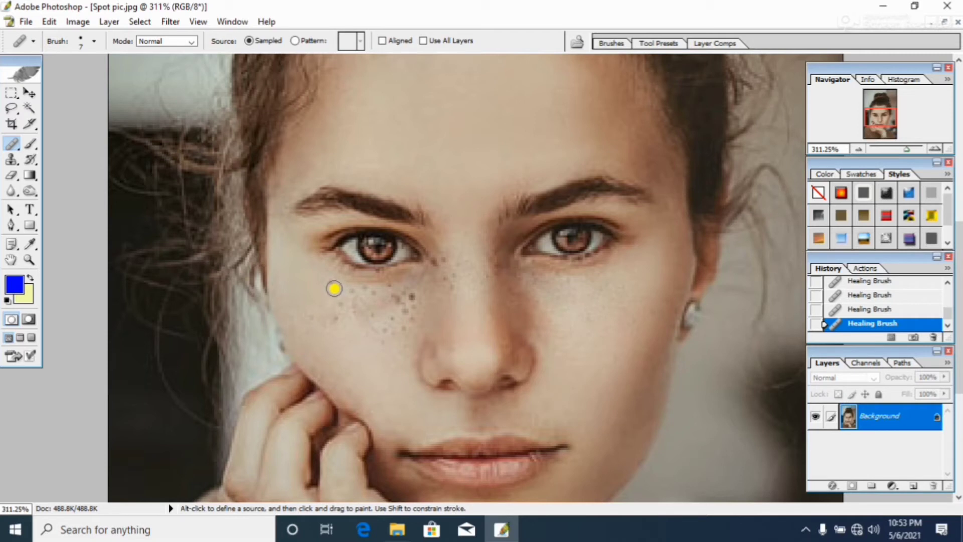
pyautogui.click(337, 316)
pyautogui.click(380, 333)
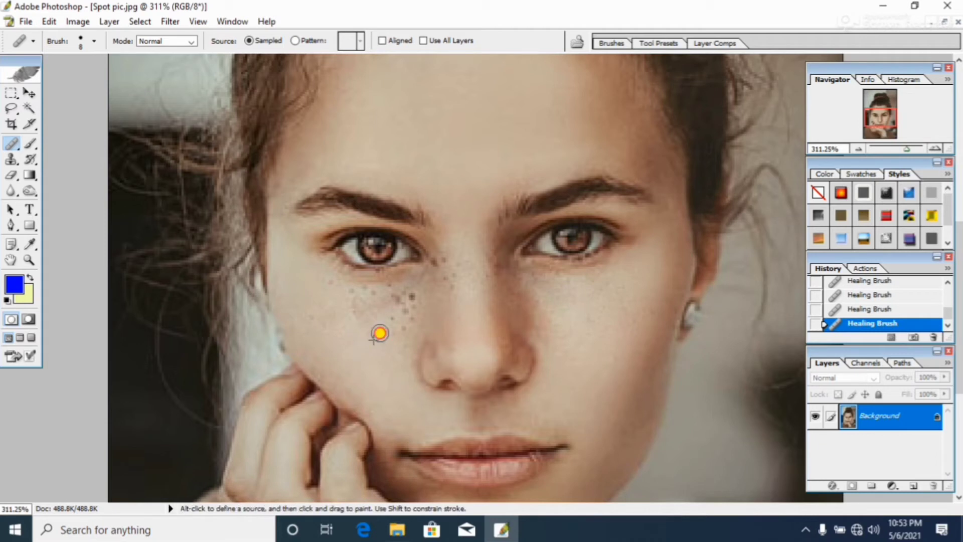
# Heal the large dark spots beside the nose and the outermost spot below the eye on the hand-side cheek.
pyautogui.click(402, 332)
pyautogui.click(393, 322)
pyautogui.click(406, 311)
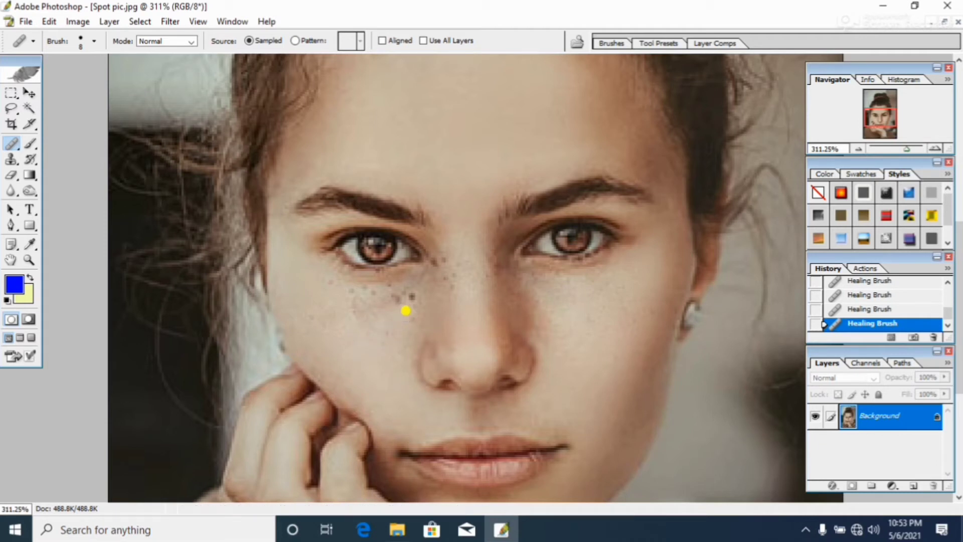
pyautogui.click(391, 318)
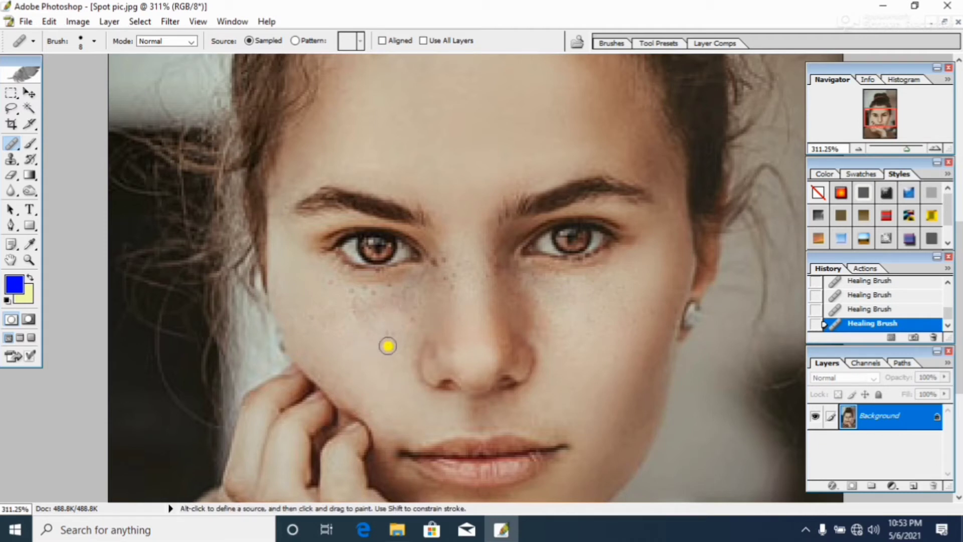
pyautogui.keyDown('alt'); pyautogui.click(362, 318); pyautogui.keyUp('alt')
pyautogui.keyDown('alt'); pyautogui.click(338, 304); pyautogui.keyUp('alt')
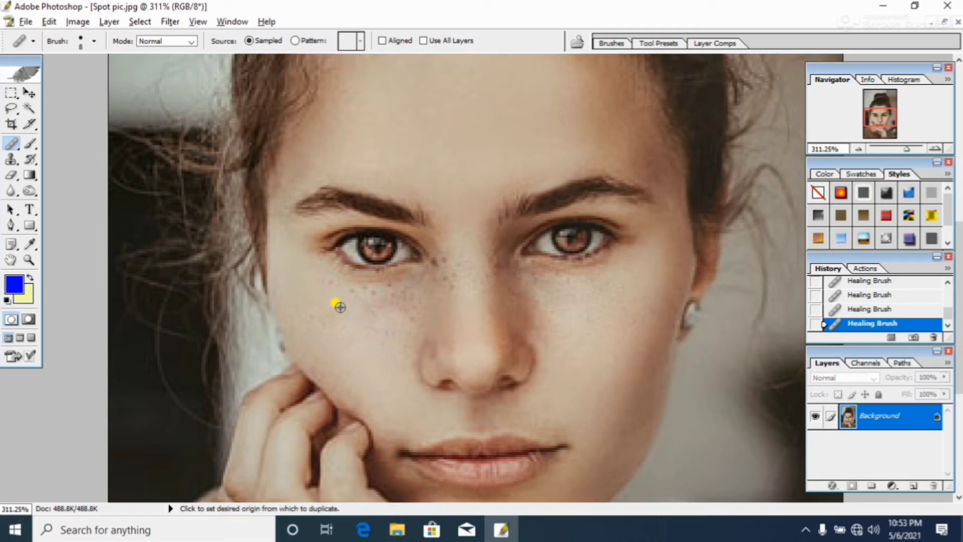
pyautogui.click(331, 283)
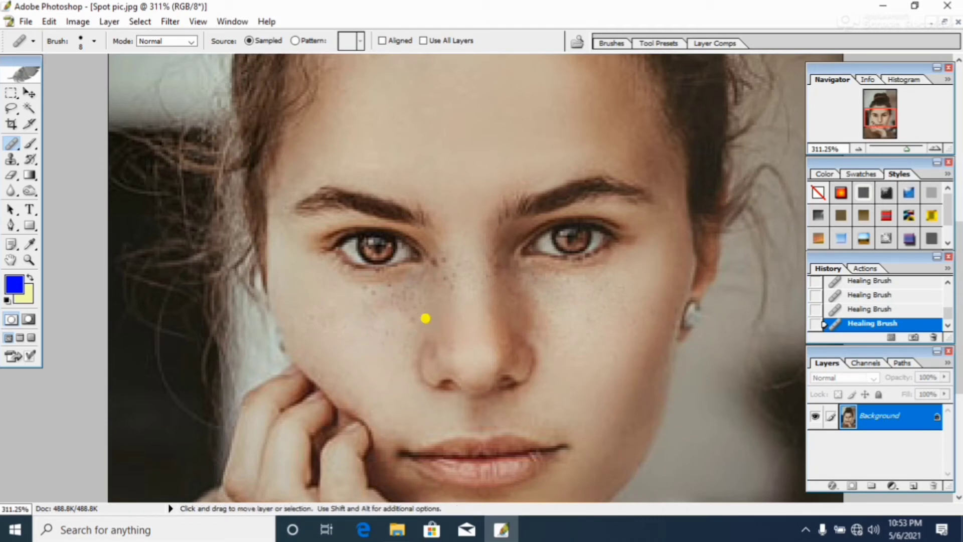
# Heal the small leftover spots directly below the hand-side eye, resampling clear cheek skin between strokes.
pyautogui.scroll(2, 425, 318)
pyautogui.moveTo(480, 399); pyautogui.dragTo(509, 238)
pyautogui.moveTo(440, 354); pyautogui.dragTo(446, 333)
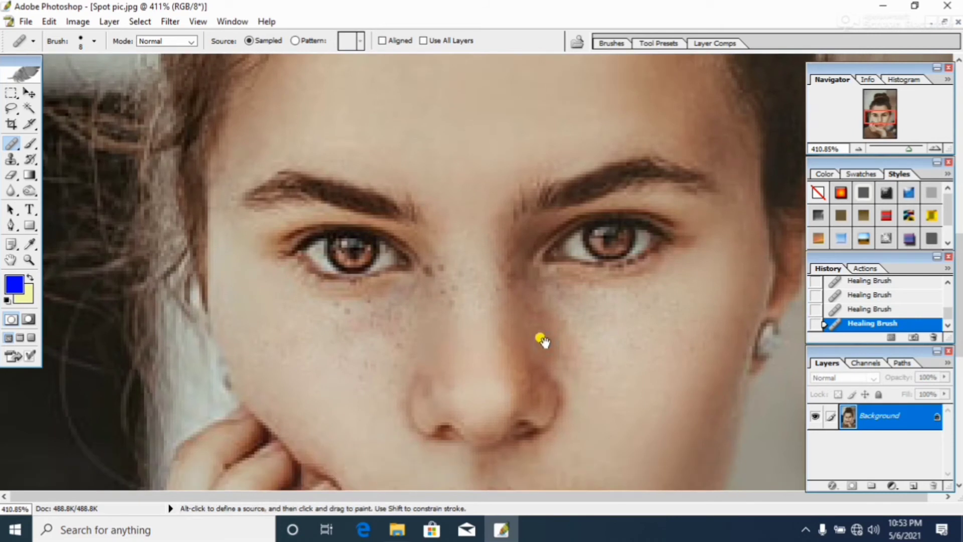
pyautogui.keyDown('alt'); pyautogui.click(346, 352); pyautogui.keyUp('alt')
pyautogui.click(345, 316)
pyautogui.keyDown('alt'); pyautogui.click(353, 379); pyautogui.keyUp('alt')
pyautogui.click(346, 344)
pyautogui.keyDown('alt'); pyautogui.click(356, 351); pyautogui.keyUp('alt')
pyautogui.click(389, 348)
pyautogui.click(370, 307)
pyautogui.keyDown('alt'); pyautogui.click(352, 325); pyautogui.keyUp('alt')
pyautogui.click(337, 307)
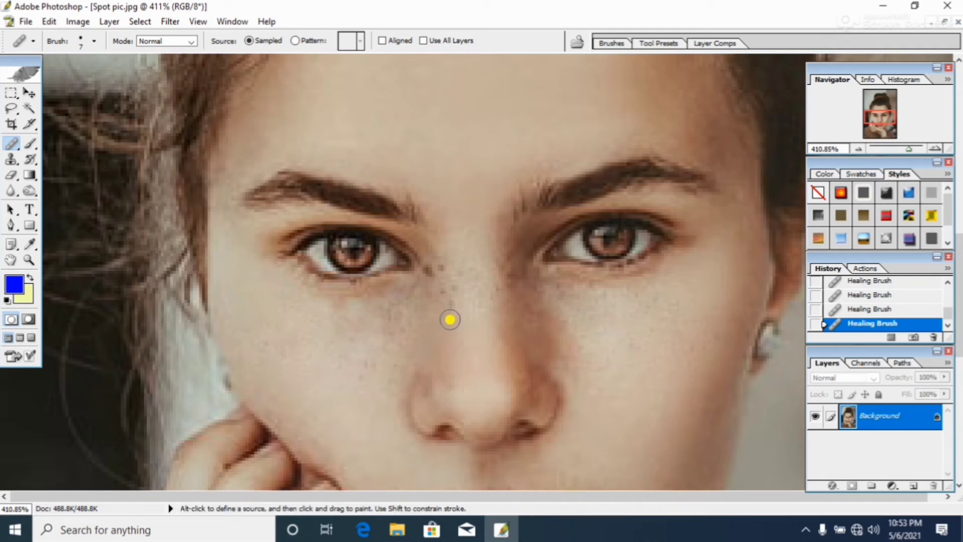
# Reduce the healing brush to size 6 and heal the fine spots between the hand-side eye's inner corner and the nose.
pyautogui.press('[')
pyautogui.keyDown('alt'); pyautogui.click(448, 260); pyautogui.keyUp('alt')
pyautogui.keyDown('alt'); pyautogui.click(432, 269); pyautogui.keyUp('alt')
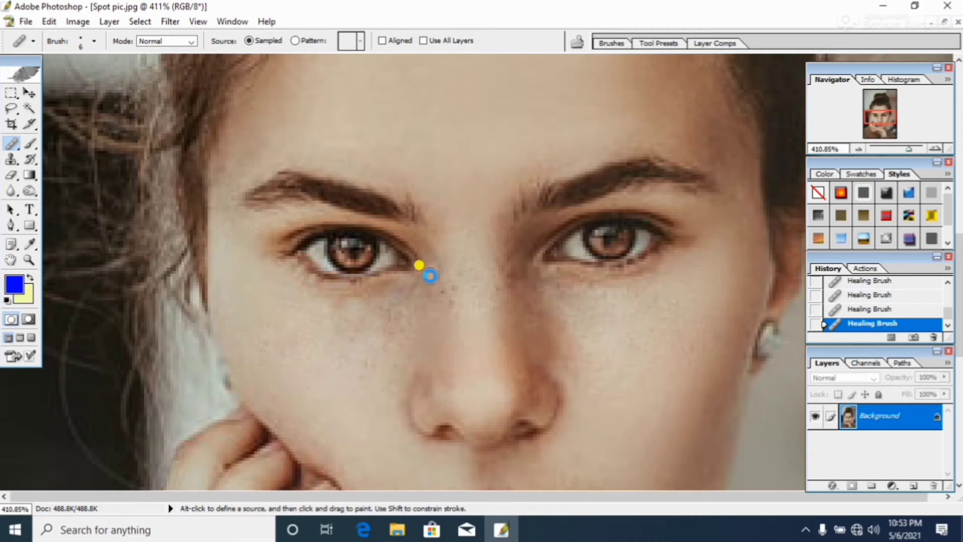
pyautogui.click(437, 279)
pyautogui.keyDown('alt'); pyautogui.click(457, 253); pyautogui.keyUp('alt')
pyautogui.click(456, 276)
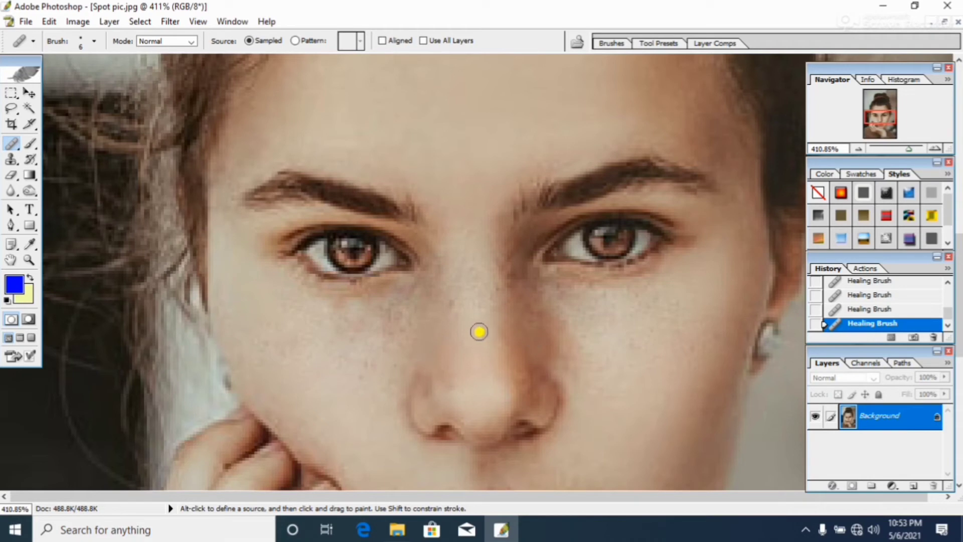
# Enlarge the healing brush to size 8 and heal the faint spots left on both cheeks, sampling each cheek's own skin.
pyautogui.scroll(-5, 474, 333)
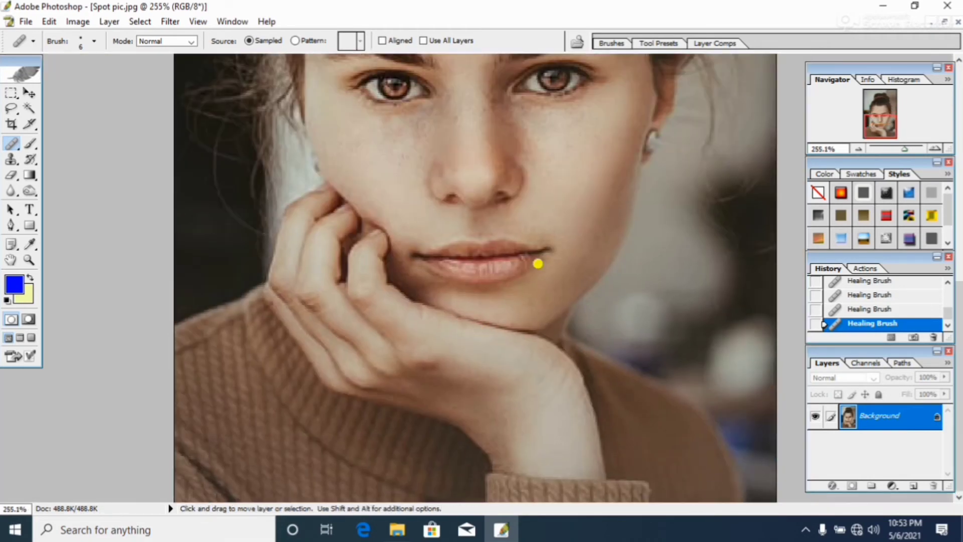
pyautogui.moveTo(510, 220); pyautogui.dragTo(507, 284)
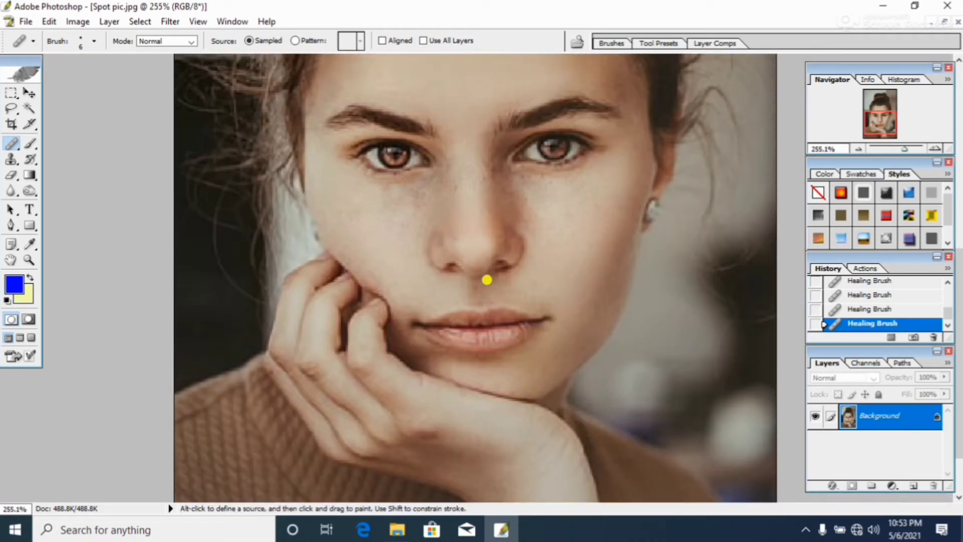
pyautogui.scroll(4, 489, 274)
pyautogui.moveTo(506, 385); pyautogui.dragTo(507, 322)
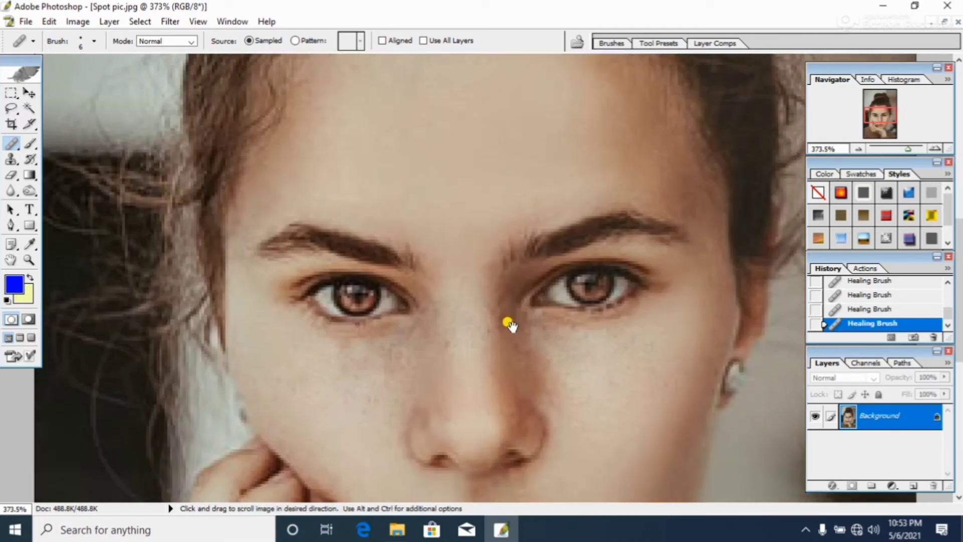
pyautogui.scroll(-2, 444, 363)
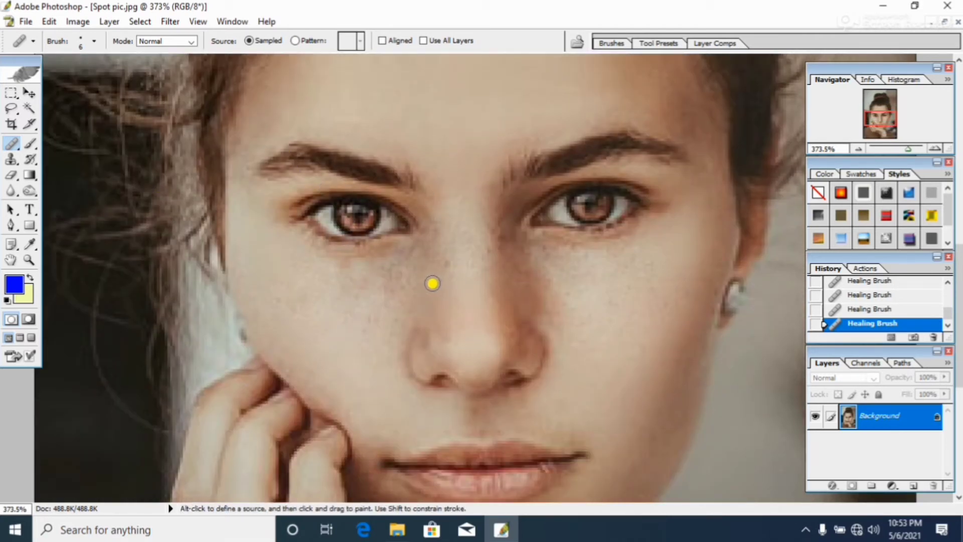
pyautogui.press(']')
pyautogui.press(']')
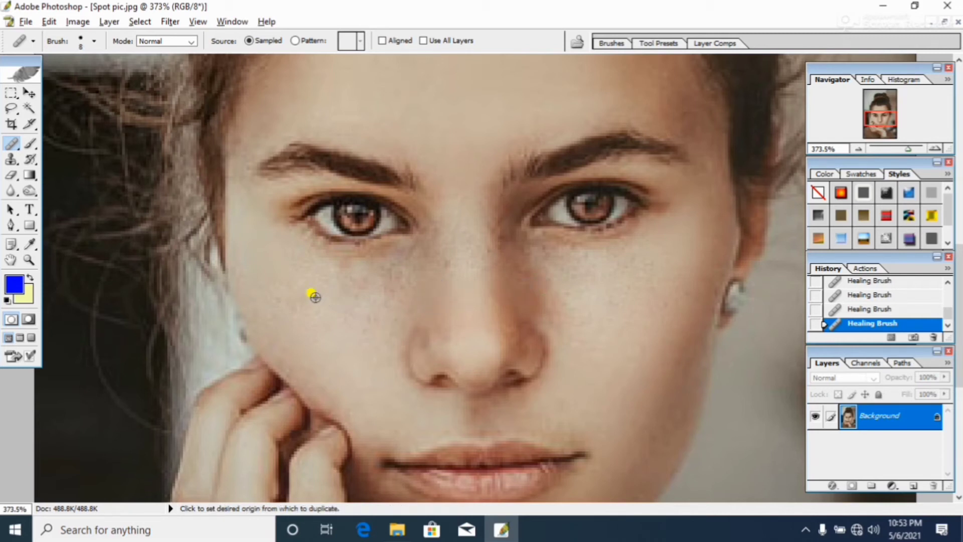
pyautogui.keyDown('alt'); pyautogui.click(366, 302); pyautogui.keyUp('alt')
pyautogui.click(390, 279)
pyautogui.keyDown('alt'); pyautogui.click(640, 301); pyautogui.keyUp('alt')
pyautogui.click(654, 278)
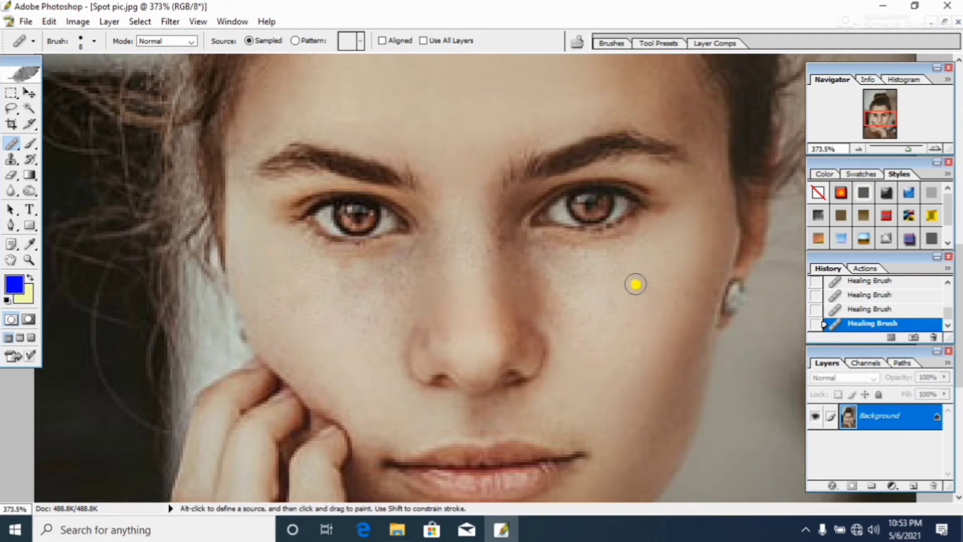
# Apply the Grain Surgery 2 Remove Grain filter with 100% noise reduction, 3 degraining passes and Multichannel mode.
pyautogui.scroll(-4, 527, 307)
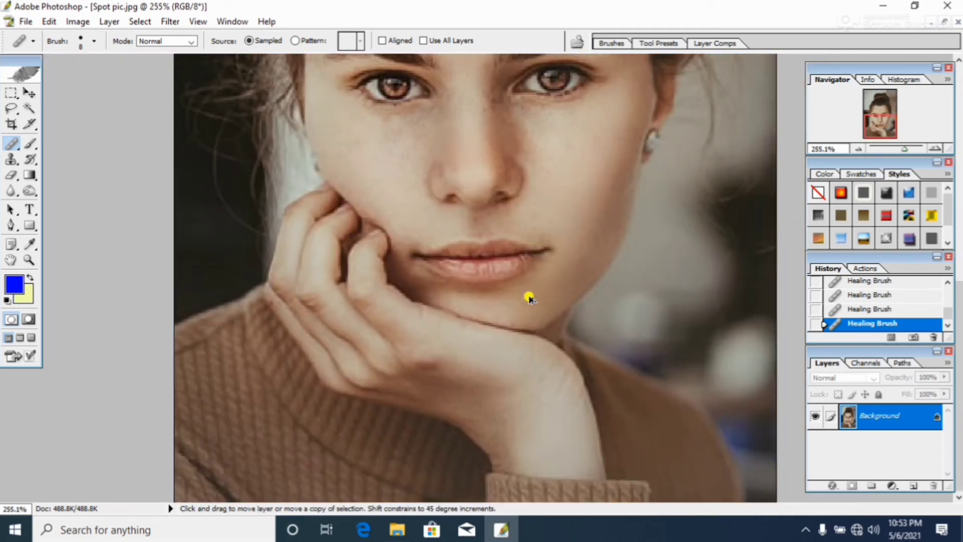
pyautogui.moveTo(426, 182); pyautogui.dragTo(414, 308)
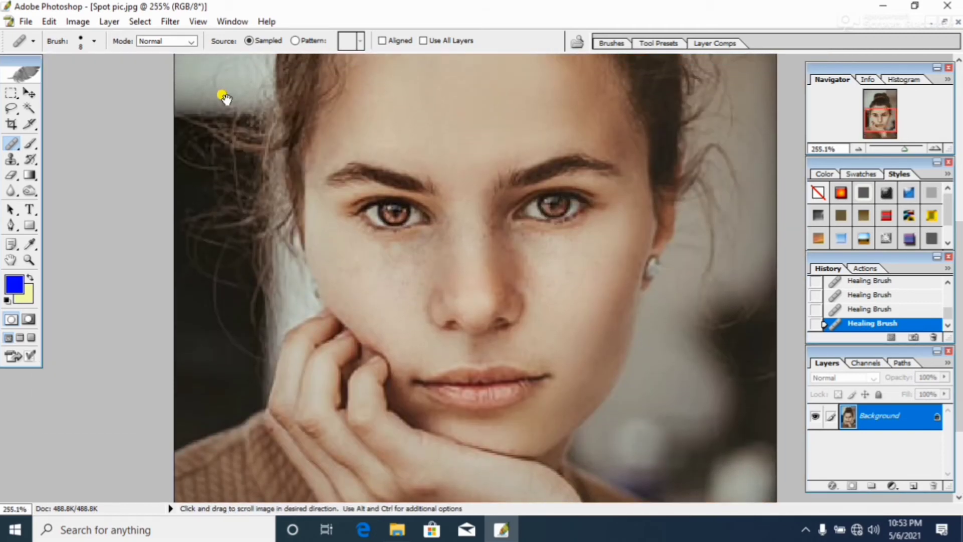
pyautogui.click(170, 22)
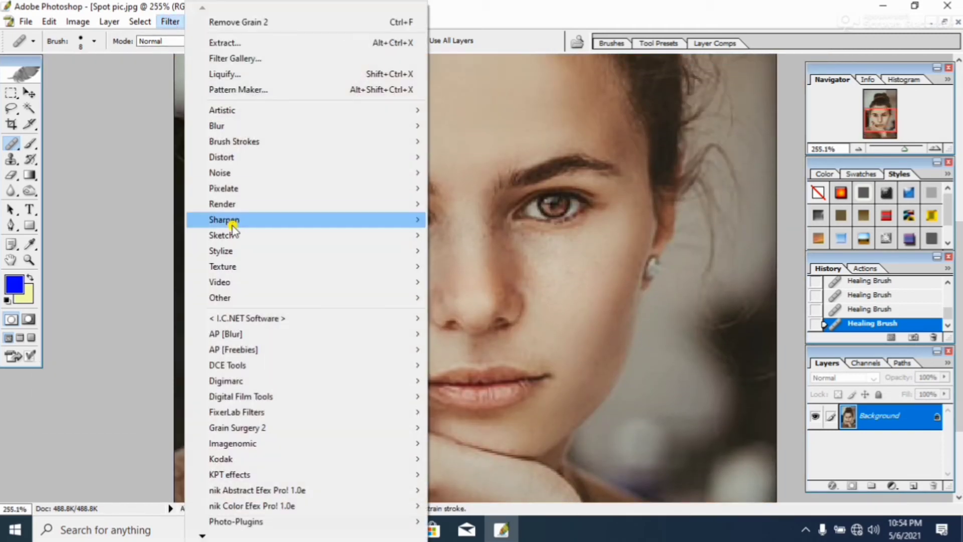
pyautogui.moveTo(299, 432)
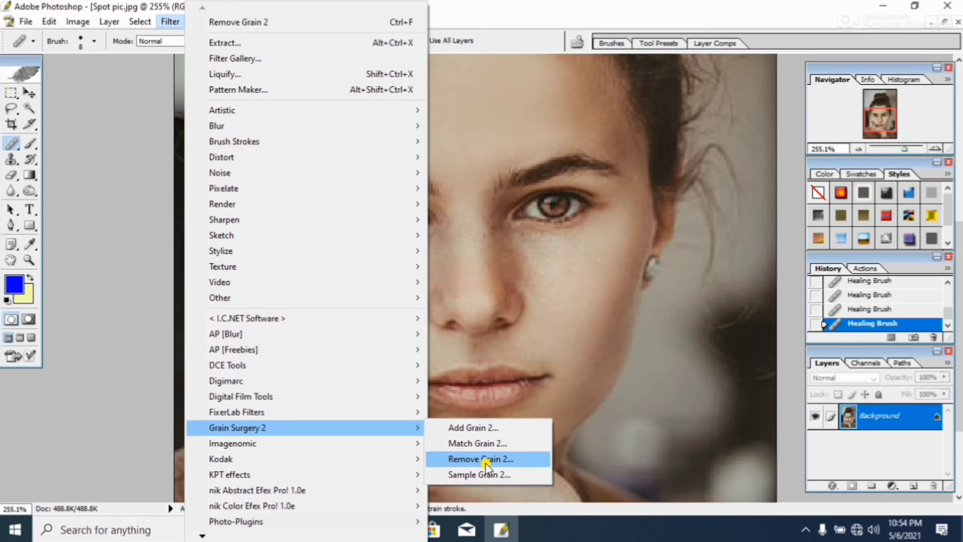
pyautogui.click(513, 463)
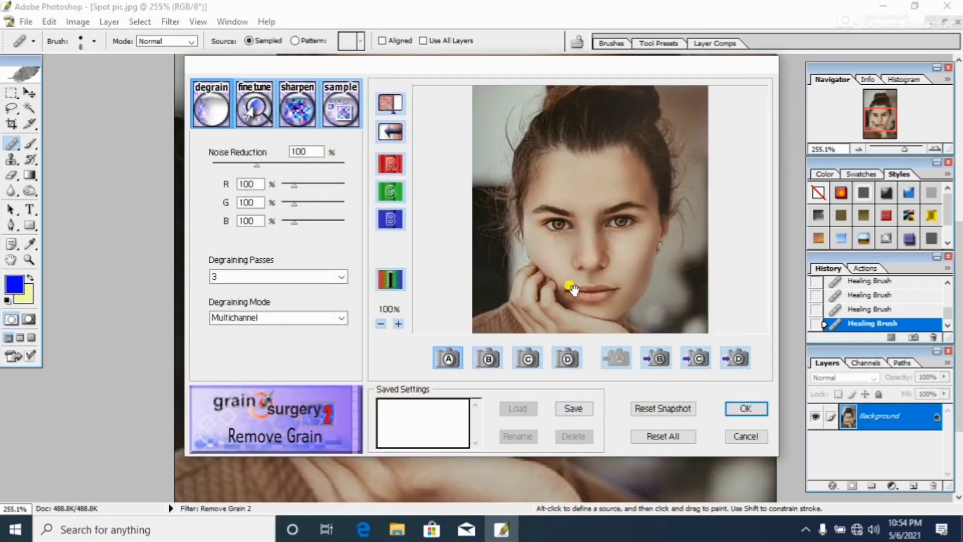
pyautogui.click(746, 409)
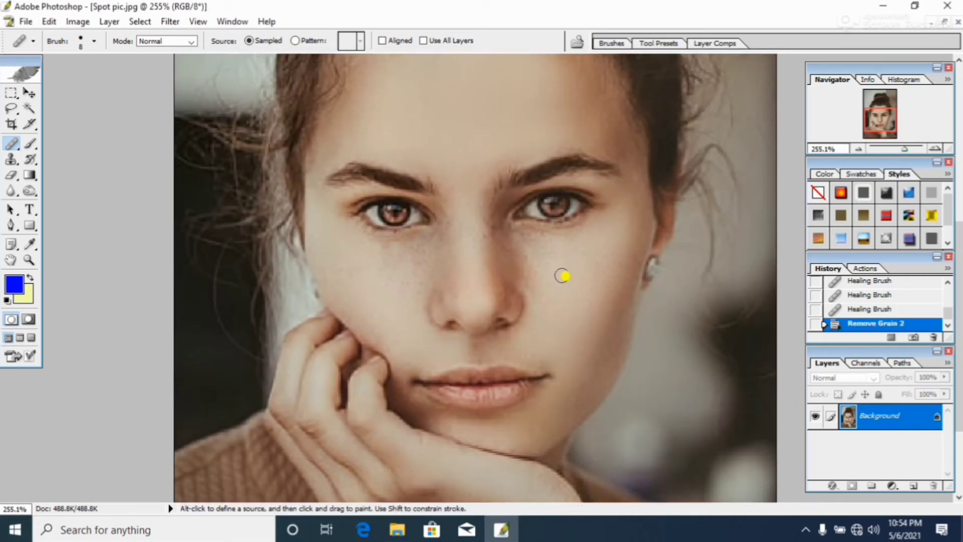
# Save the retouched portrait to the Desktop as a JPEG named Spot pic2, at quality 12 and Progressive with 3 scans.
pyautogui.press('ctrl')
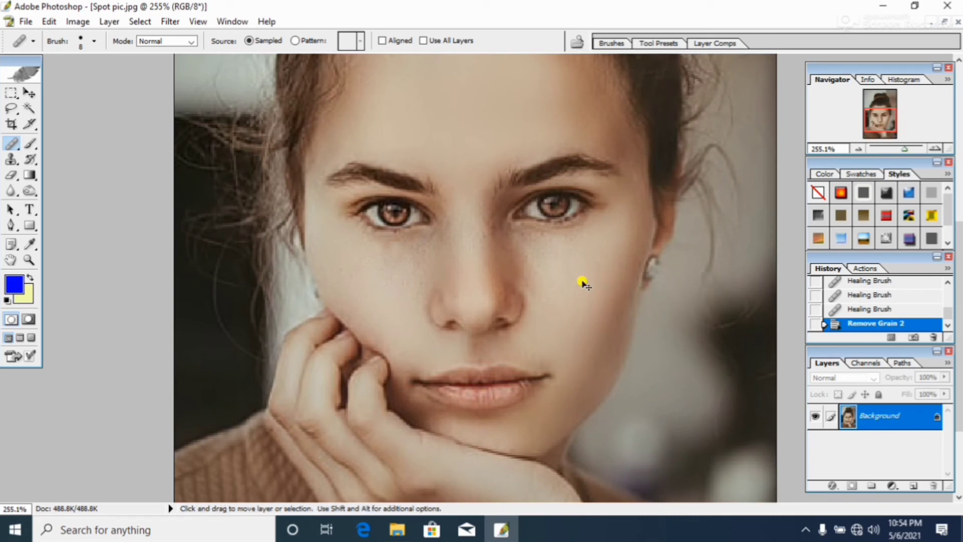
pyautogui.hotkey('ctrl', '-')
pyautogui.hotkey('ctrl', '-')
pyautogui.hotkey('ctrl', '-')
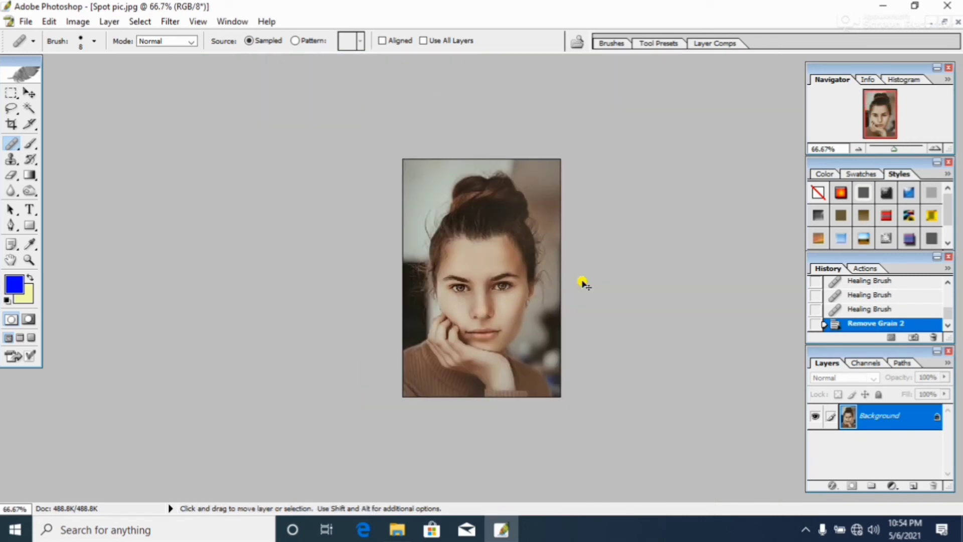
pyautogui.hotkey('ctrl', '+')
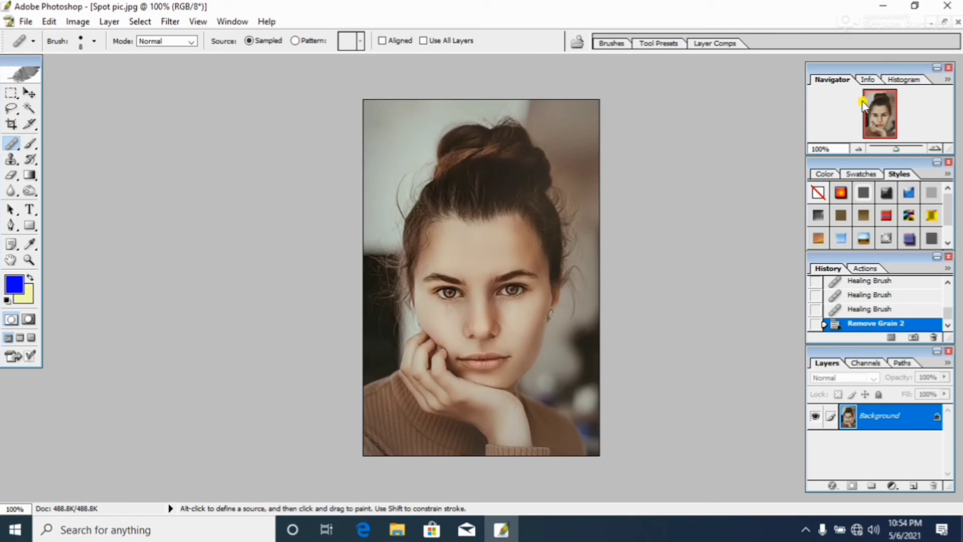
pyautogui.hotkey('ctrl', 'shift', 's')
pyautogui.click(471, 290)
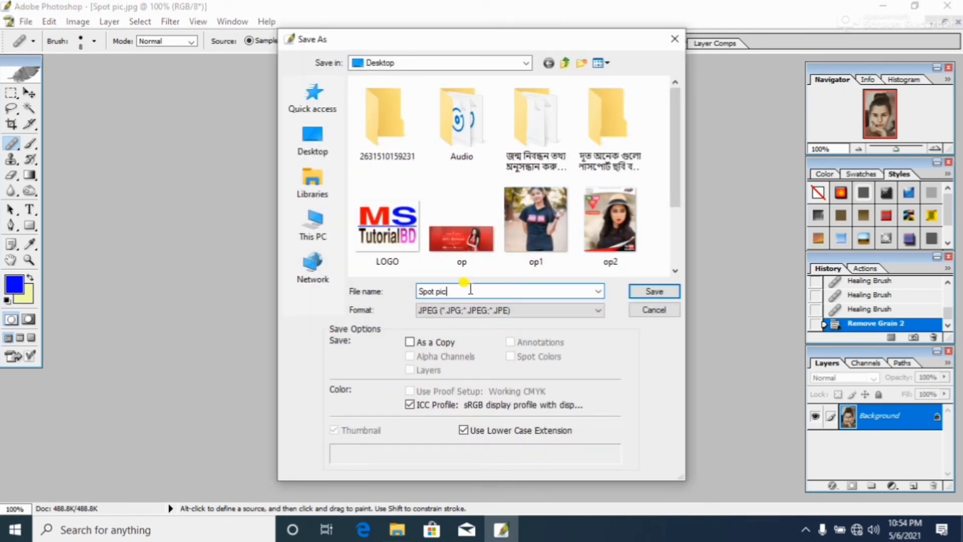
pyautogui.click(658, 292)
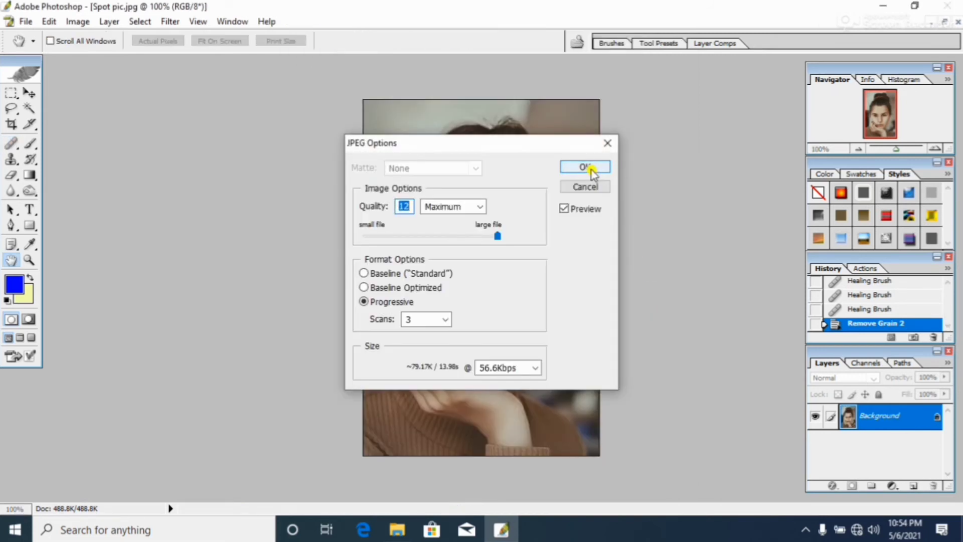
pyautogui.click(588, 167)
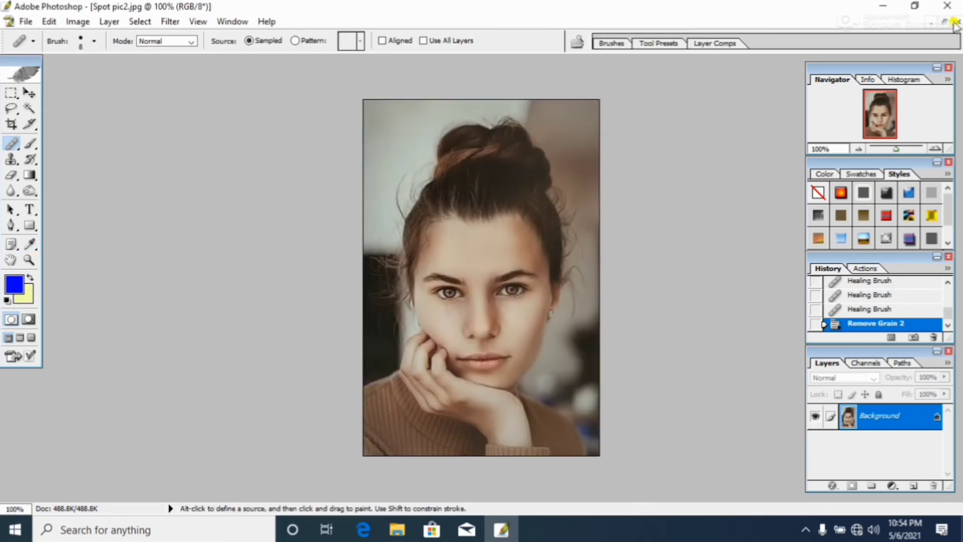
# Restore the retouched portrait to a floating window and open the original Spot pic from the Desktop.
pyautogui.click(947, 21)
pyautogui.doubleClick(487, 117)
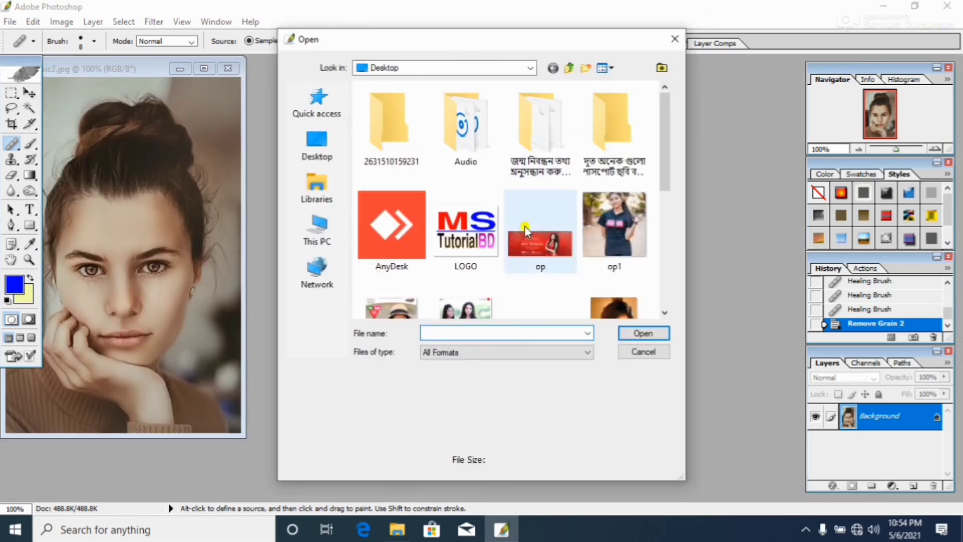
pyautogui.moveTo(662, 146); pyautogui.dragTo(666, 286)
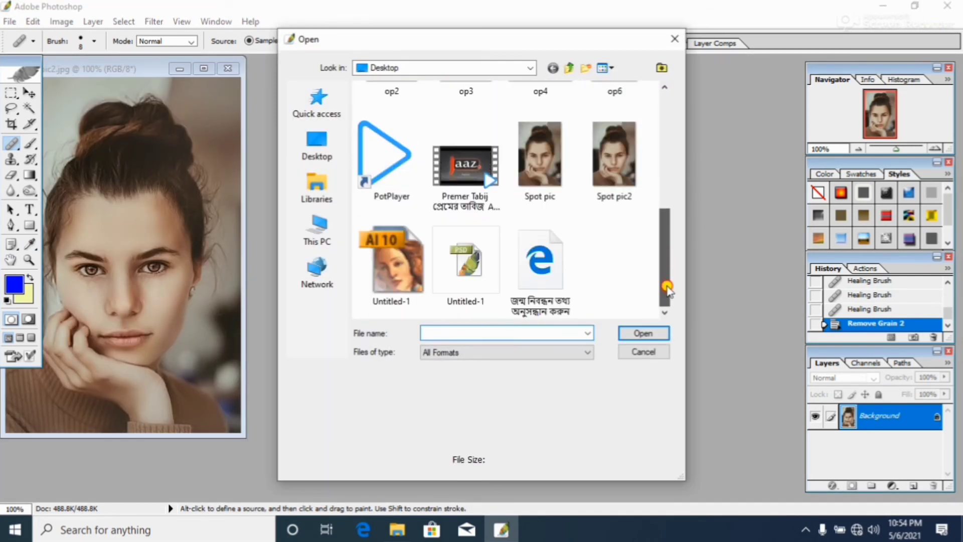
pyautogui.click(558, 190)
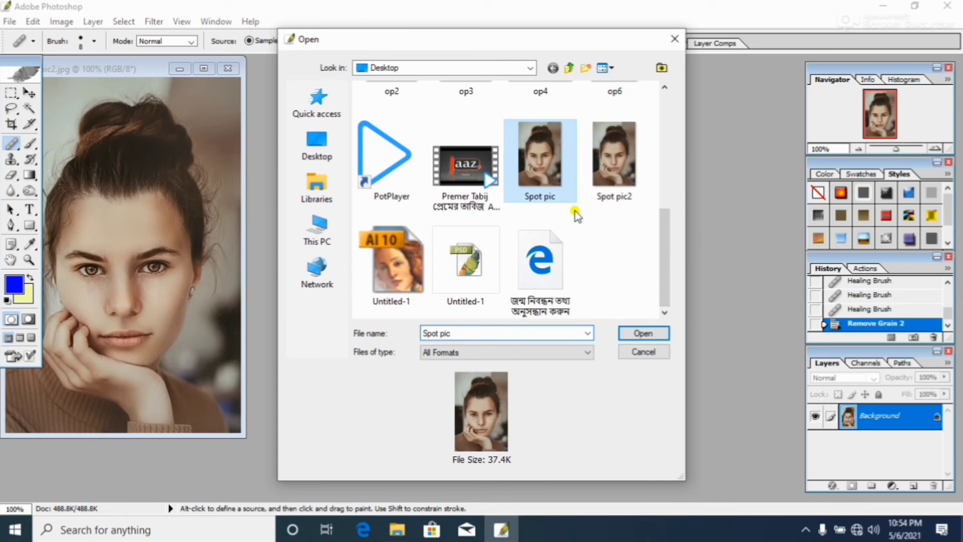
pyautogui.click(643, 334)
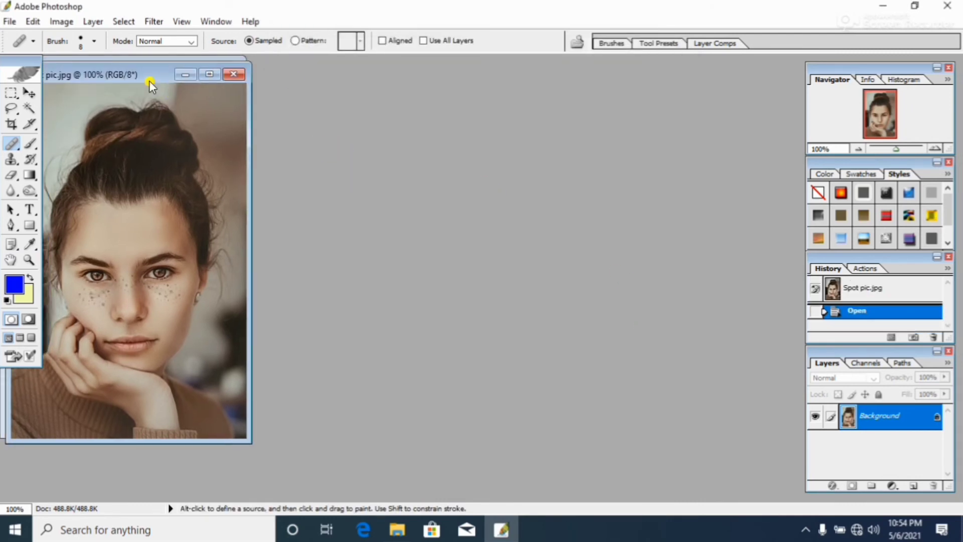
# Place the retouched and original portrait windows side by side with their upper edges aligned.
pyautogui.moveTo(150, 86); pyautogui.dragTo(541, 108)
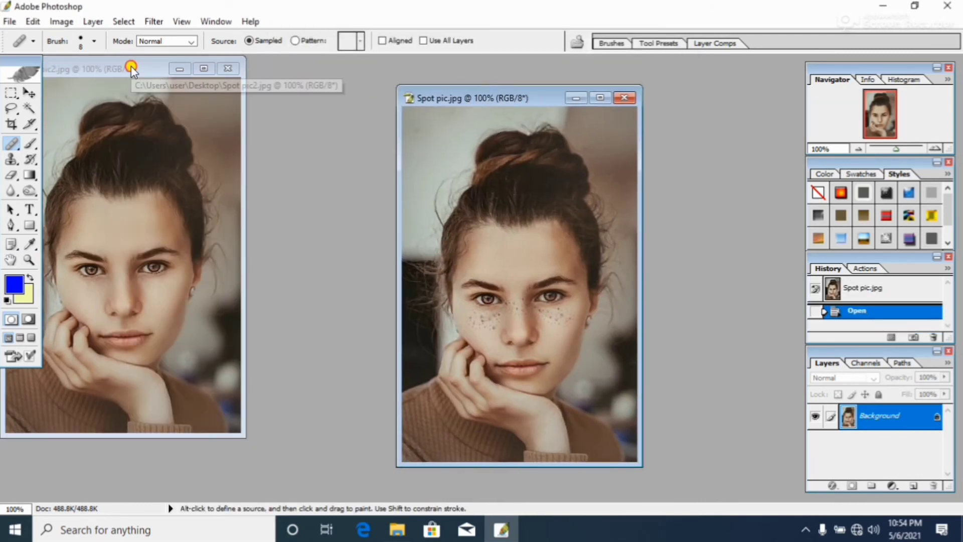
pyautogui.moveTo(108, 70); pyautogui.dragTo(249, 85)
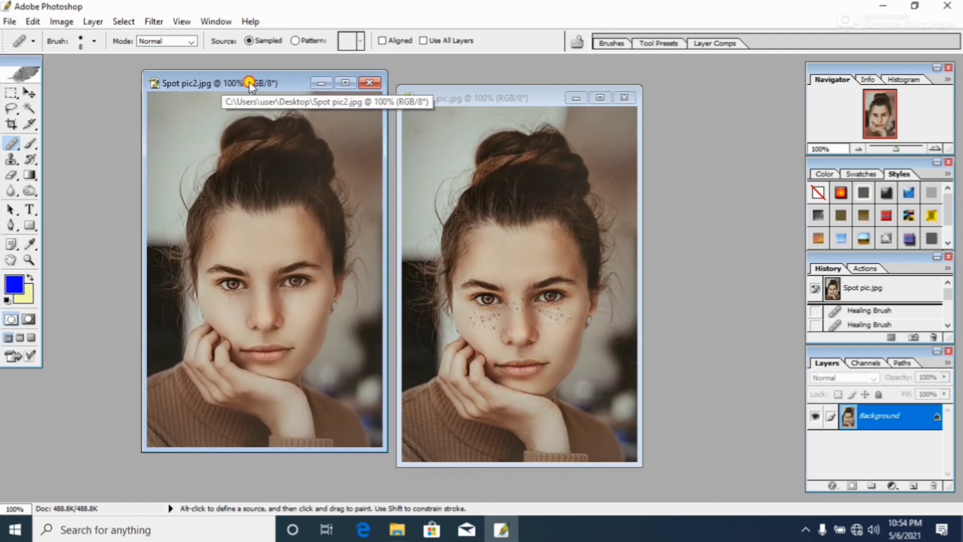
pyautogui.click(481, 96)
pyautogui.moveTo(495, 102); pyautogui.dragTo(490, 87)
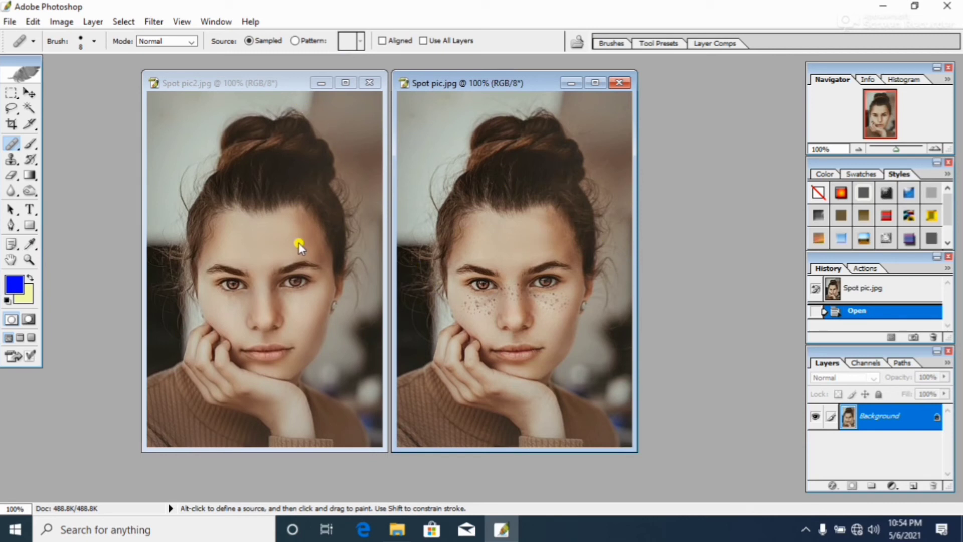
# Enlarge Spot pic2 to about 133% and centre the face in its window to examine the healed skin.
pyautogui.scroll(-2, 300, 247)
pyautogui.scroll(2, 301, 246)
pyautogui.click(256, 275)
pyautogui.hotkey('ctrl', '-')
pyautogui.hotkey('ctrl', '+')
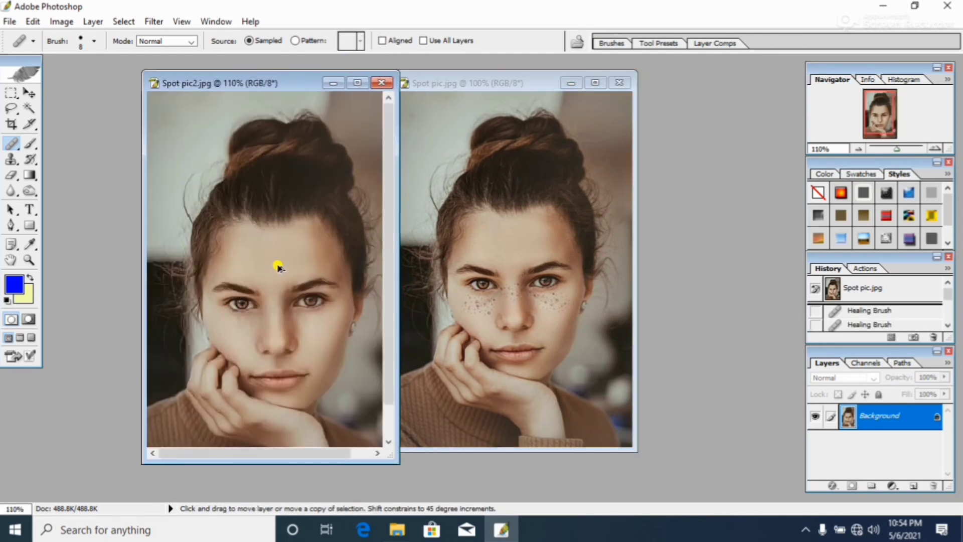
pyautogui.hotkey('ctrl', '+')
pyautogui.moveTo(281, 316); pyautogui.dragTo(264, 213)
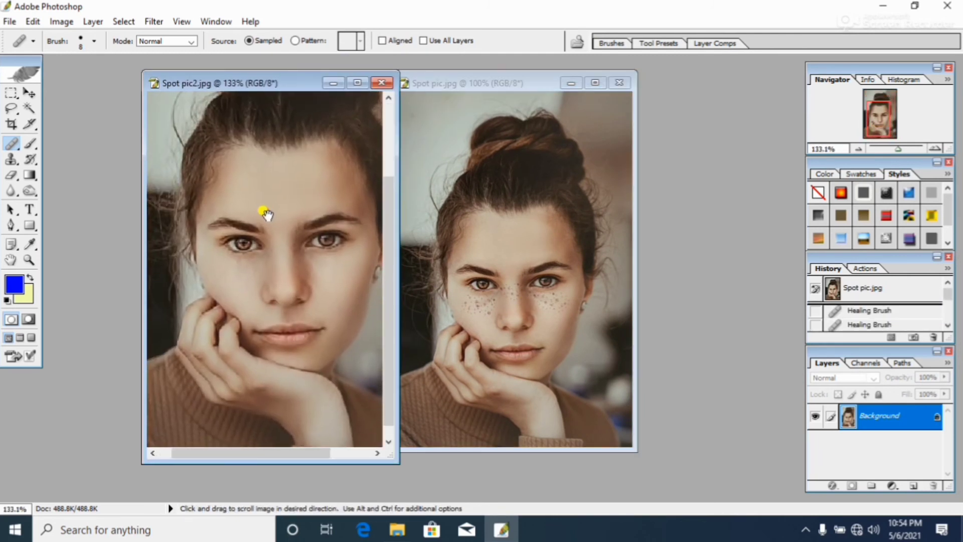
pyautogui.moveTo(307, 271); pyautogui.dragTo(292, 291)
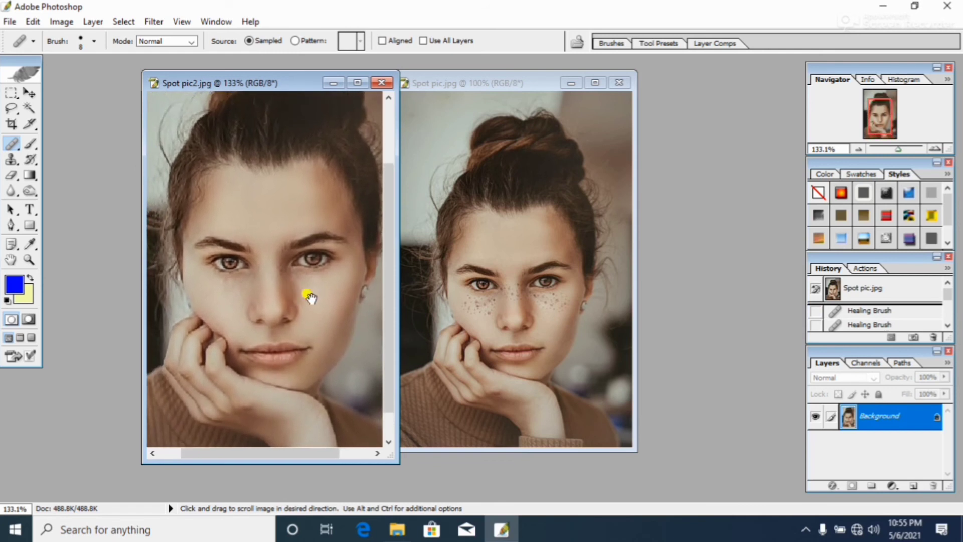
# Enlarge the original Spot pic to about 132% with its face centred, and set the Spot pic2 window beside it for comparison.
pyautogui.click(544, 328)
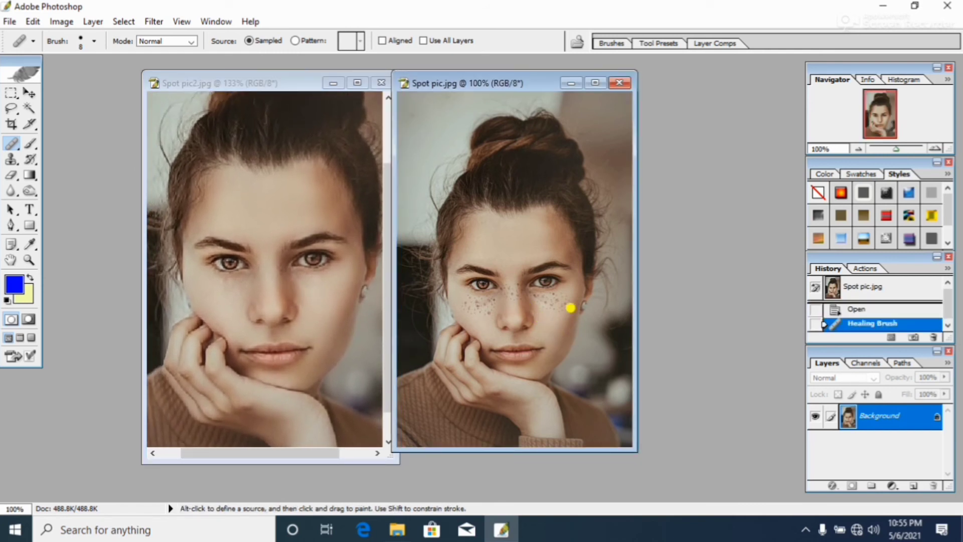
pyautogui.click(29, 94)
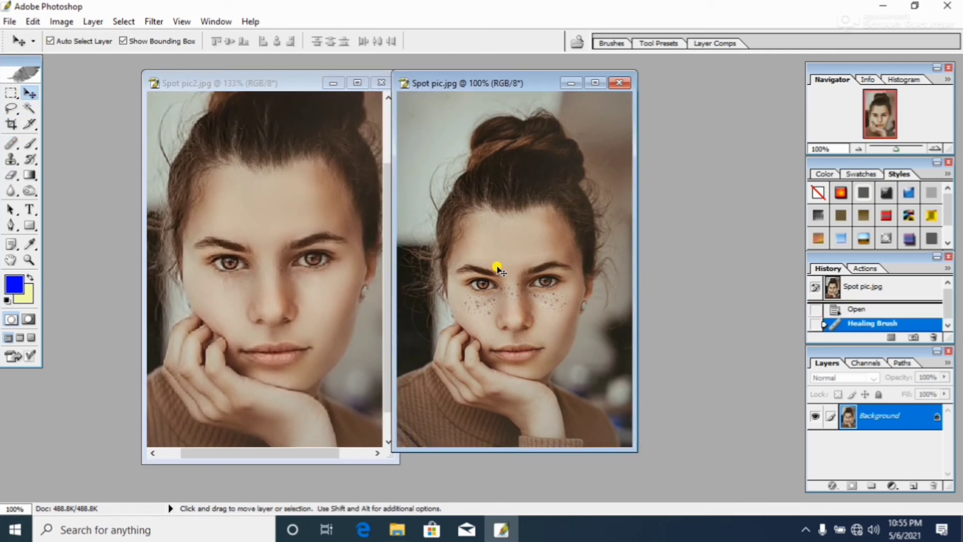
pyautogui.scroll(3, 529, 281)
pyautogui.moveTo(530, 281); pyautogui.dragTo(479, 239)
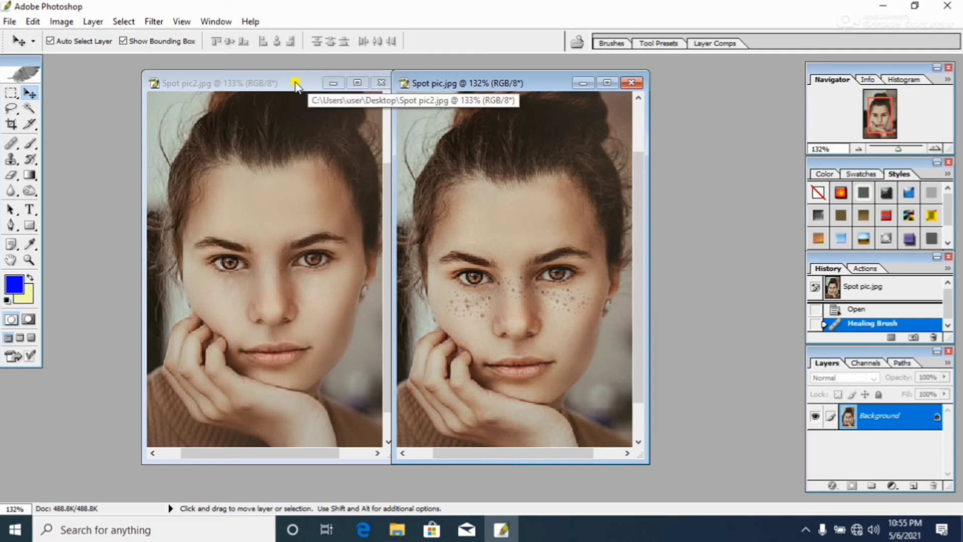
pyautogui.moveTo(296, 85); pyautogui.dragTo(283, 86)
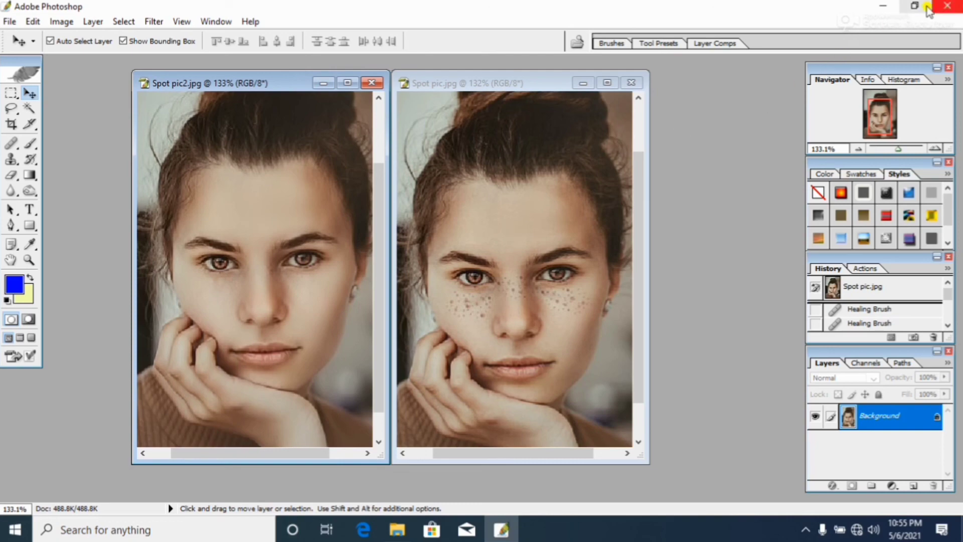
pyautogui.click(883, 6)
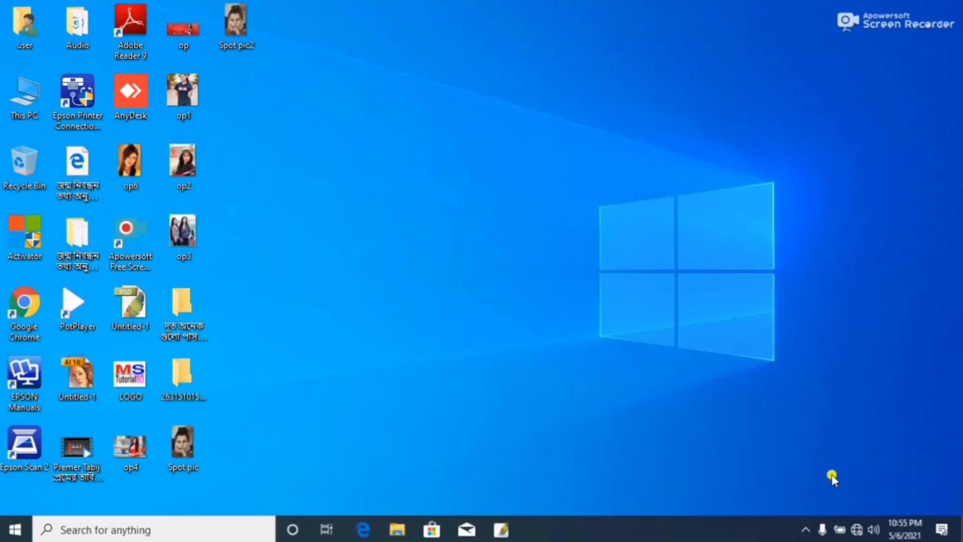
pyautogui.click(805, 528)
pyautogui.rightClick(777, 500)
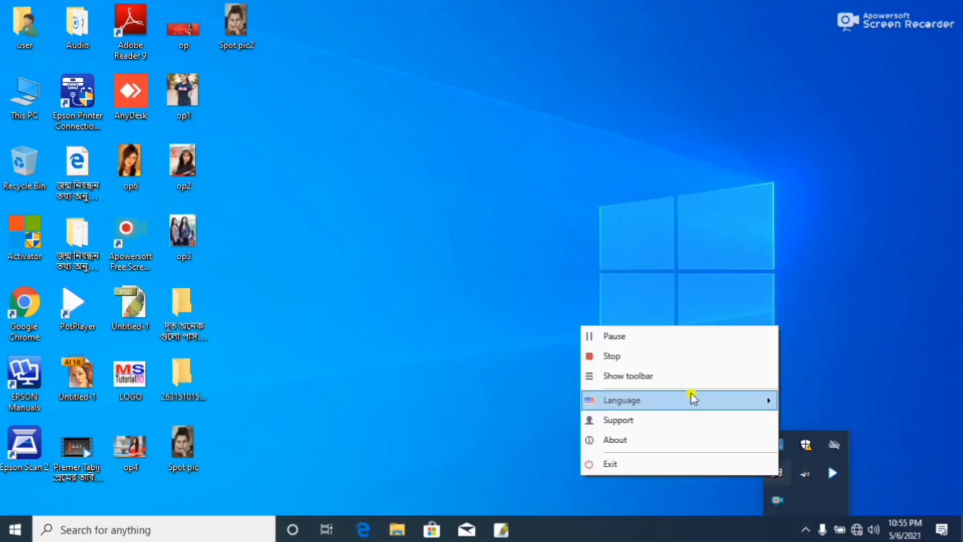